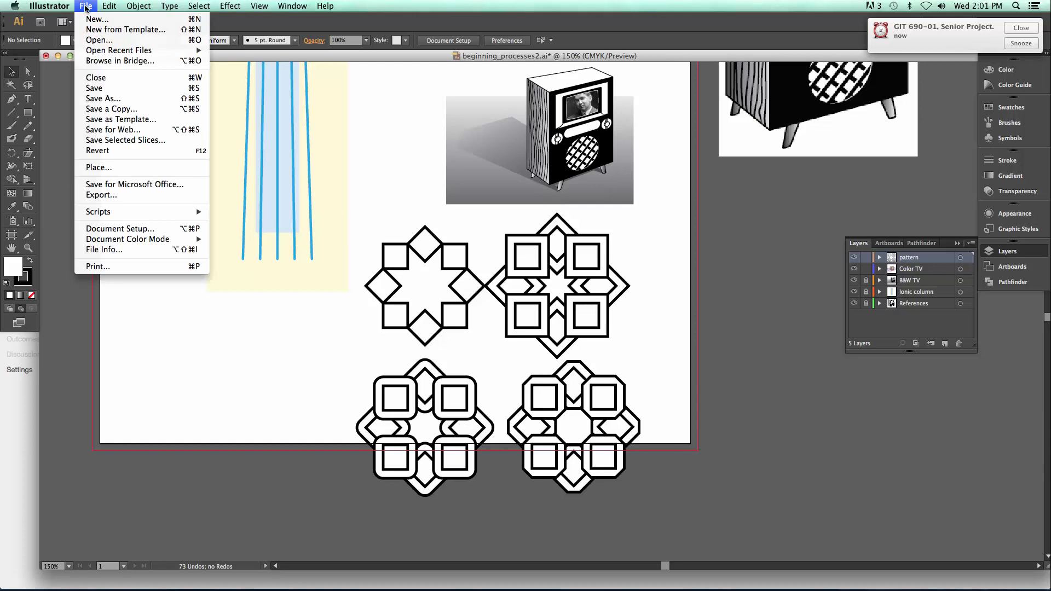
- Start a new document and name it intermediate_processes
click(91, 20)
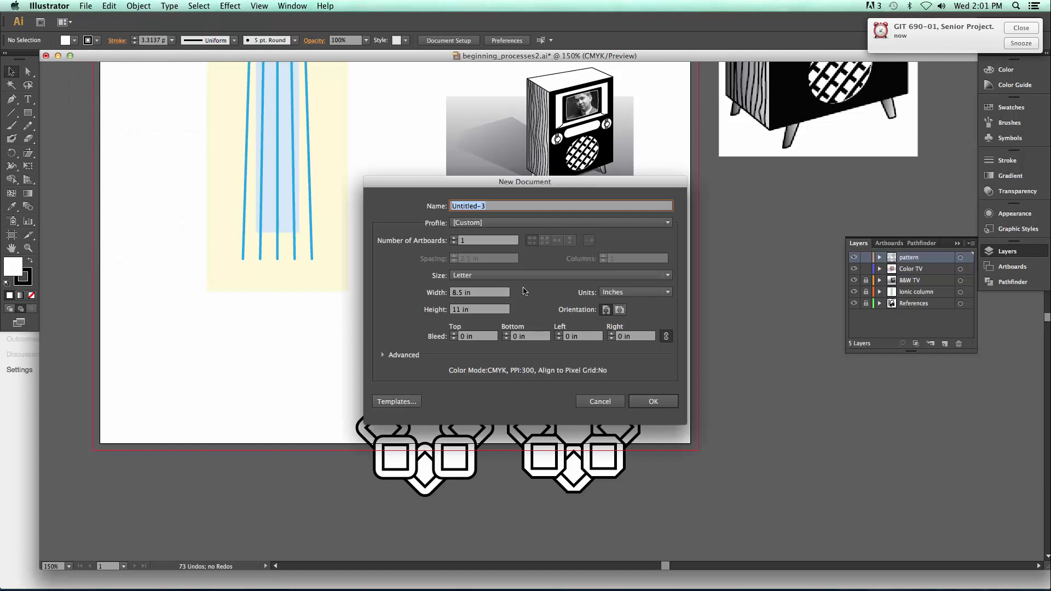
text(Interm)
key(BackSpace)
key(BackSpace)
key(BackSpace)
key(BackSpace)
key(BackSpace)
key(BackSpace)
text(intermediate_processes)
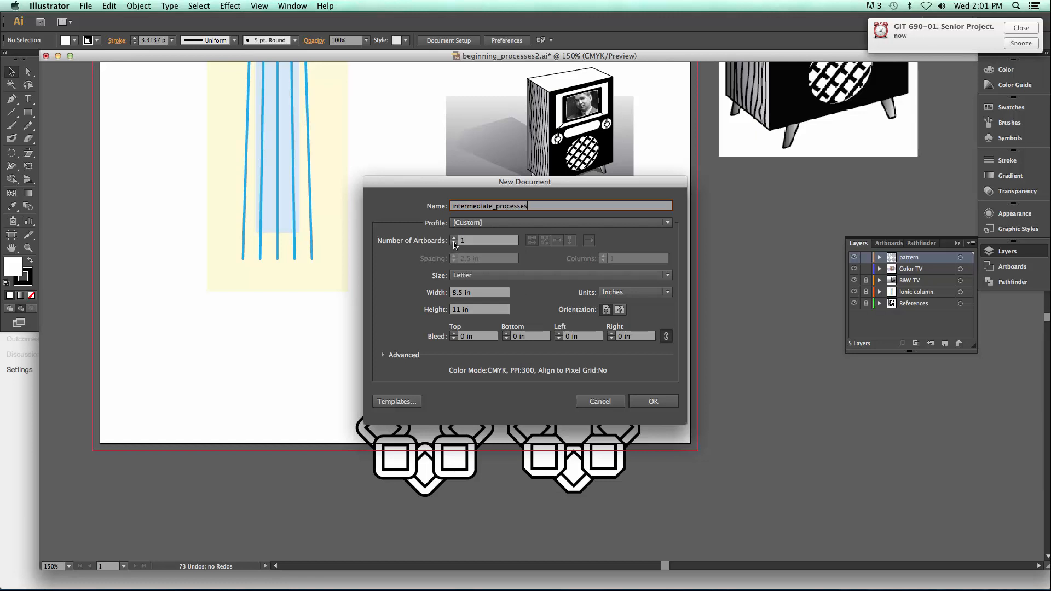
- Set the new document to 4 artboards arranged by row with 0.5 in spacing
click(455, 239)
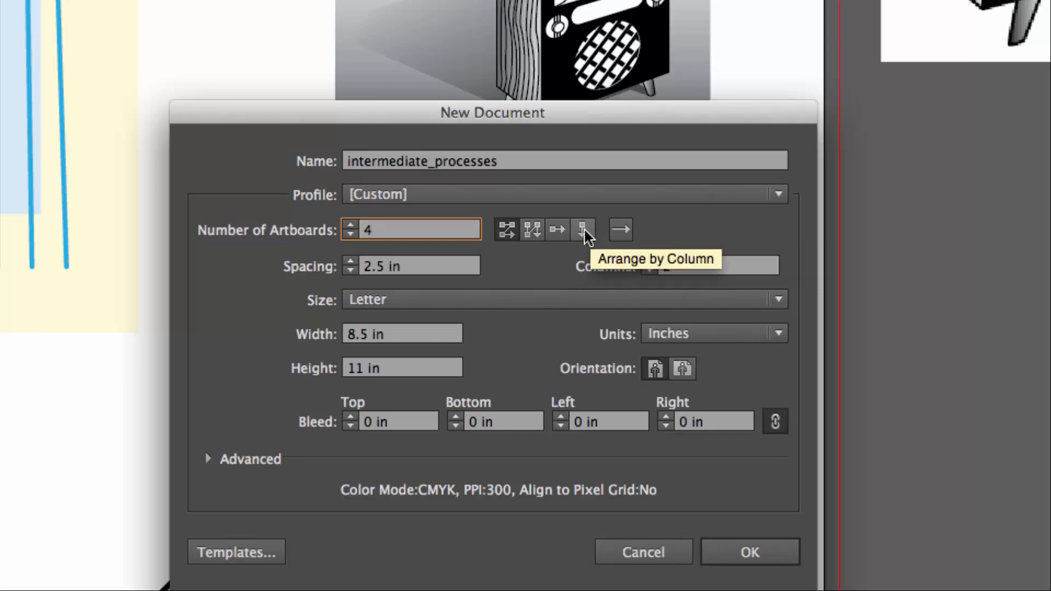
click(561, 230)
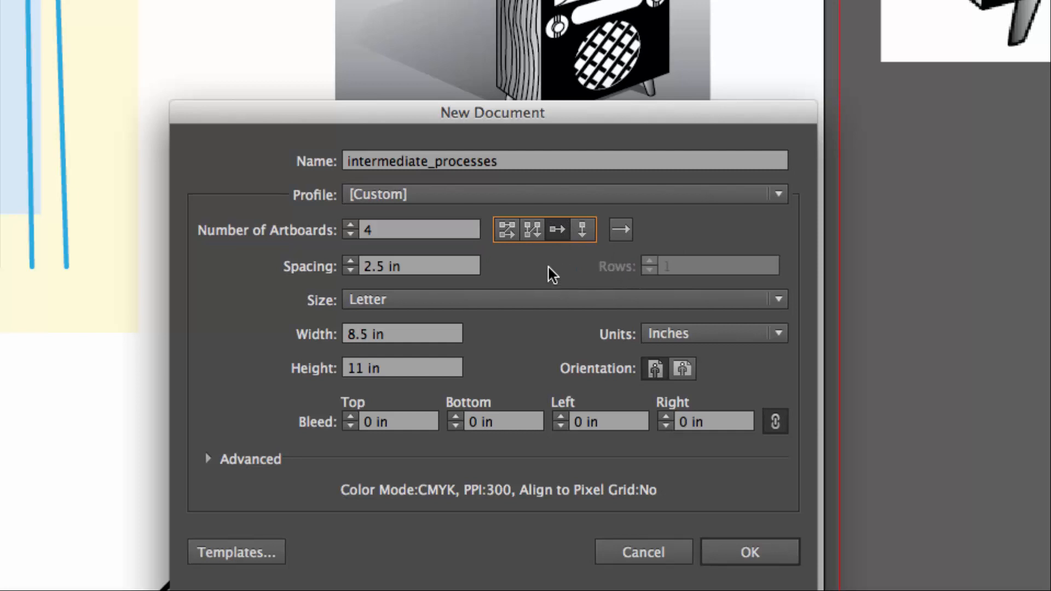
click(350, 267)
click(351, 269)
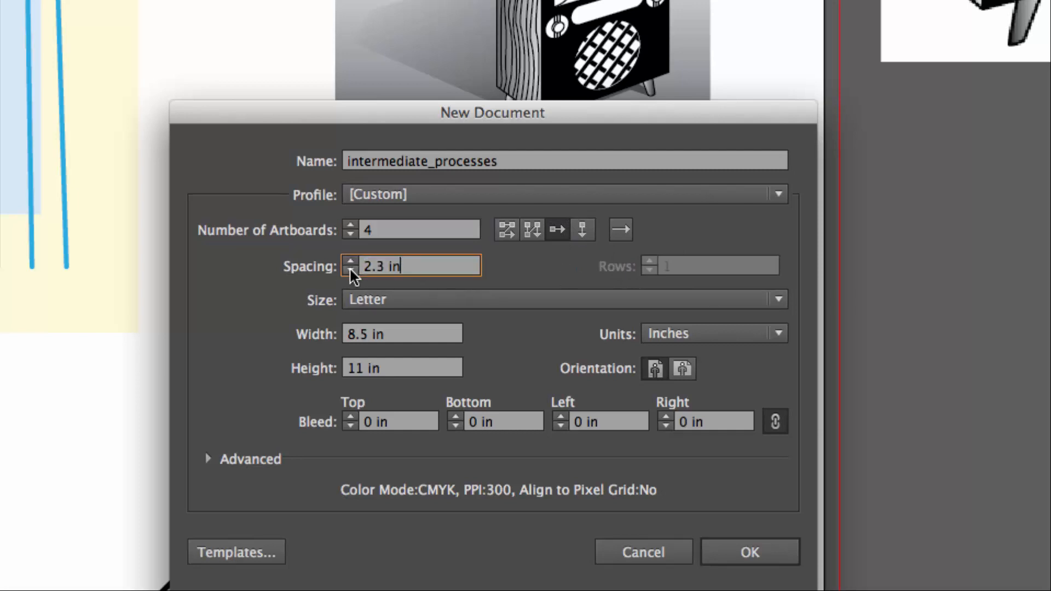
click(351, 269)
- Set the artboard size to 10 in wide by 8 in high
drag(367, 335, 348, 335)
text(10)
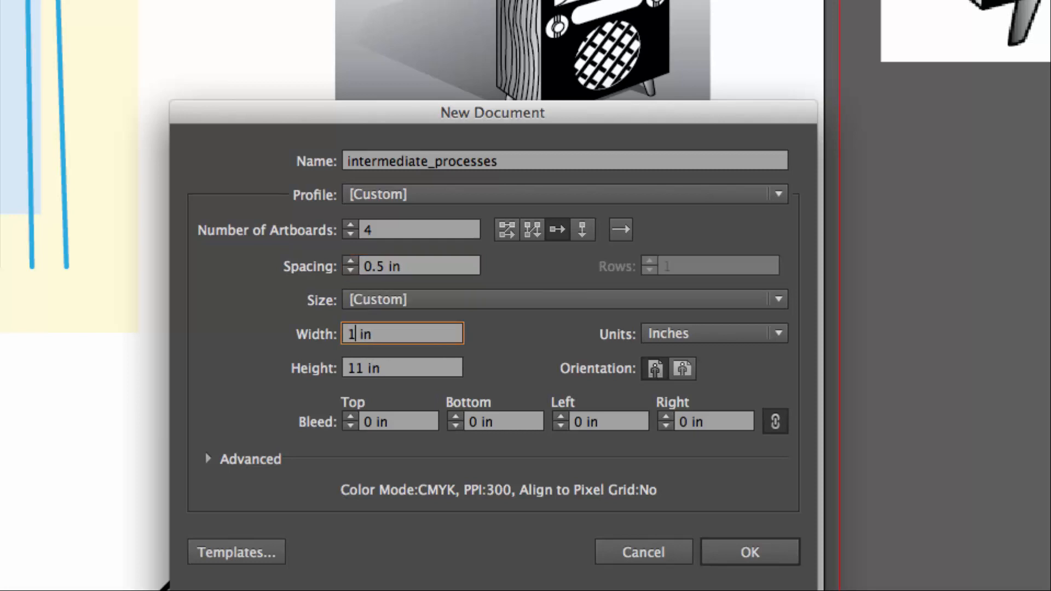
double_click(361, 369)
text(8)
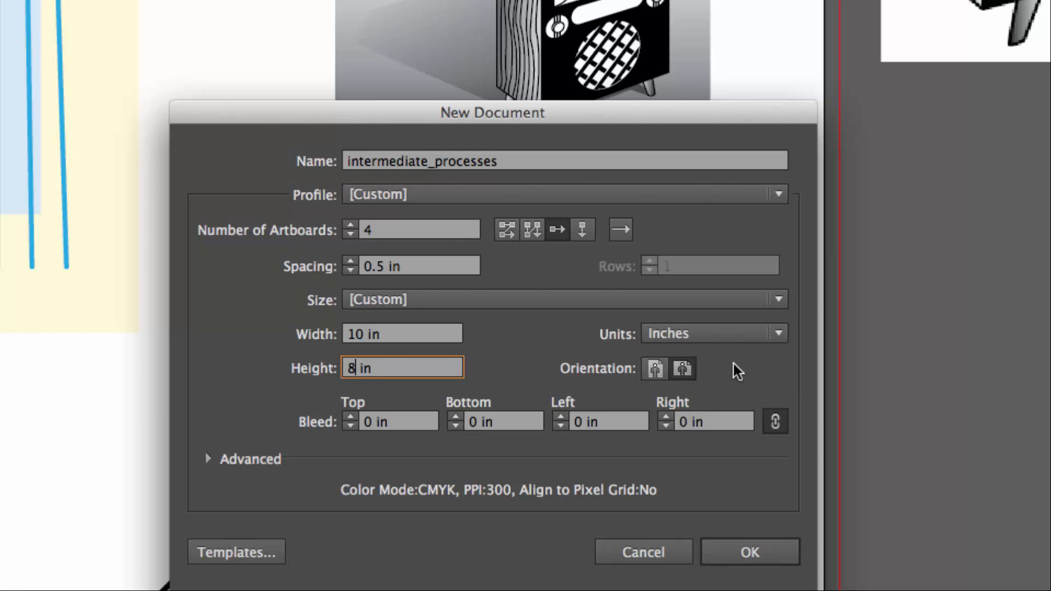
- Set the bleed to 0.125 in on all sides, check the advanced color and raster settings, and create the document
click(349, 414)
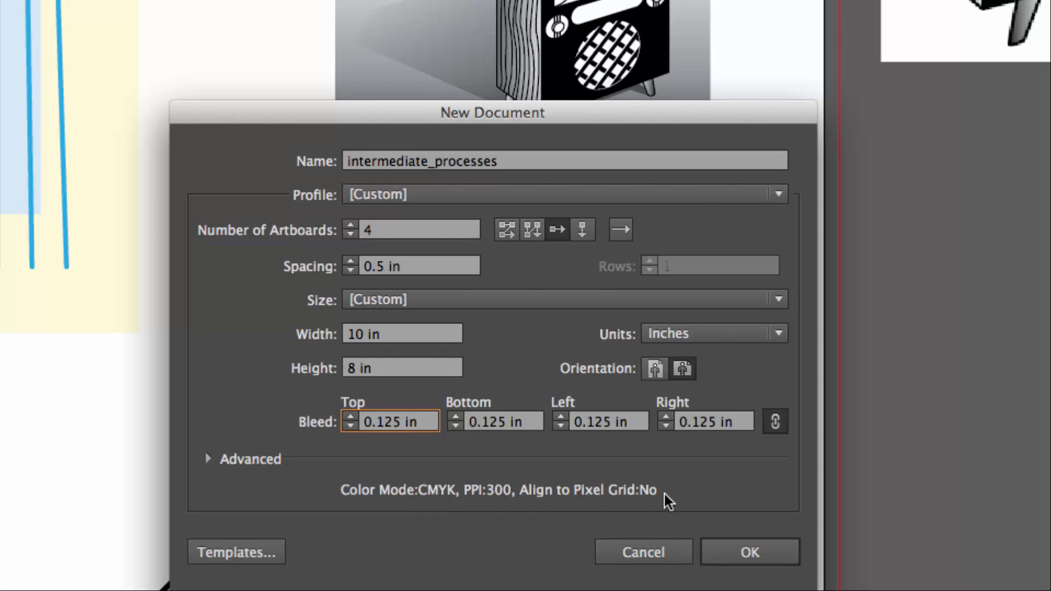
click(208, 459)
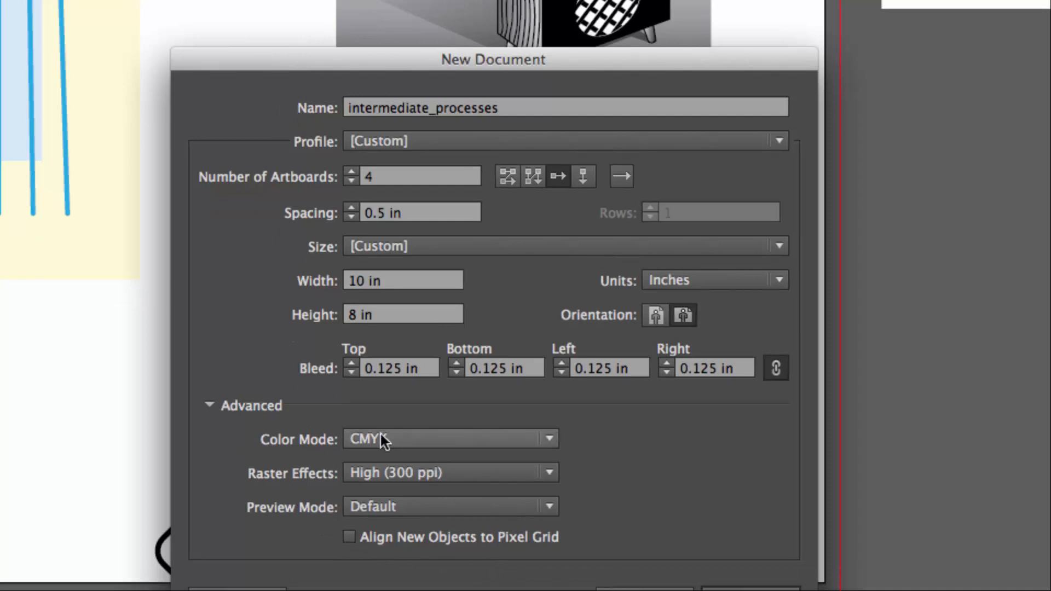
click(207, 406)
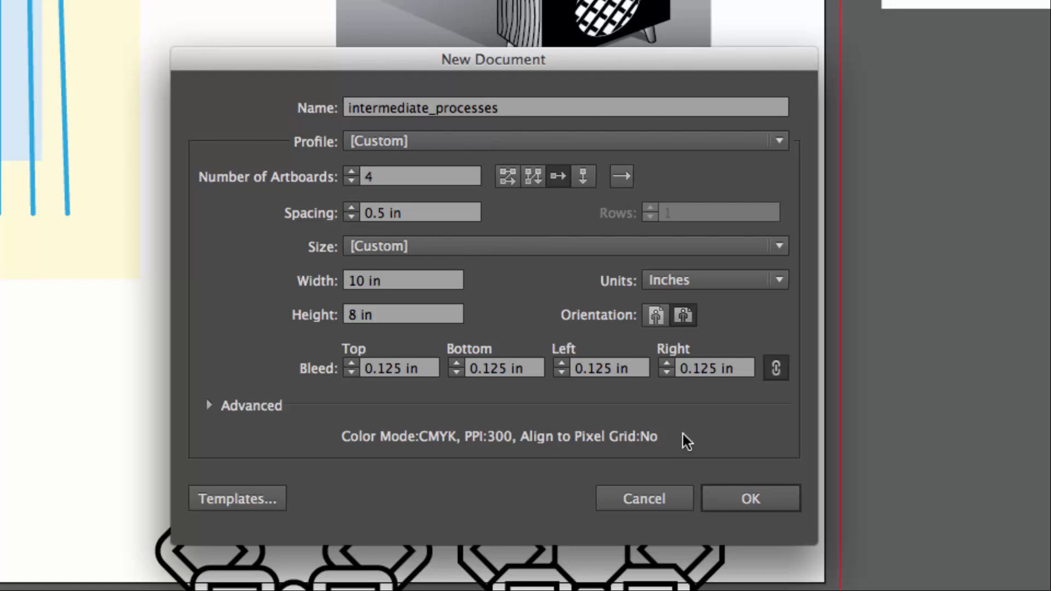
click(755, 504)
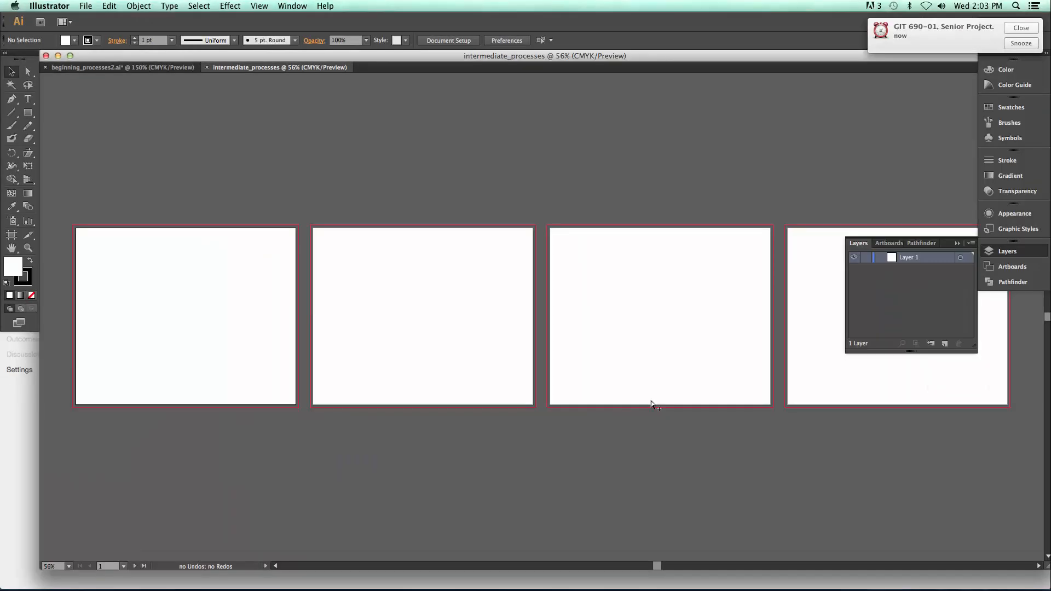
- Clear the reminder and open panel from view, and rename artboards 1 and 2 as Firetruck and Glass button
click(958, 244)
click(1020, 28)
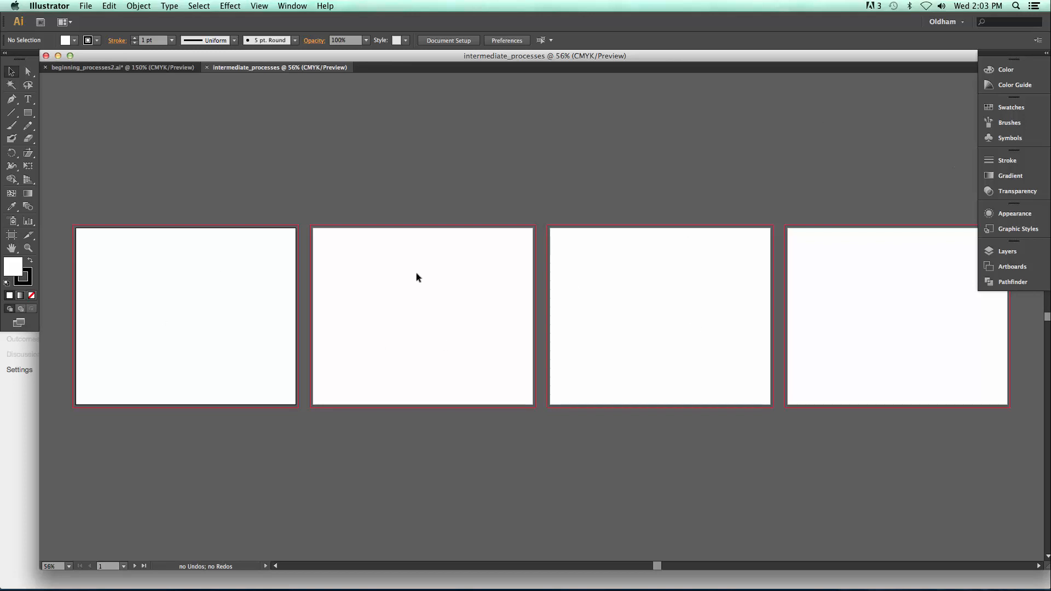
click(1012, 267)
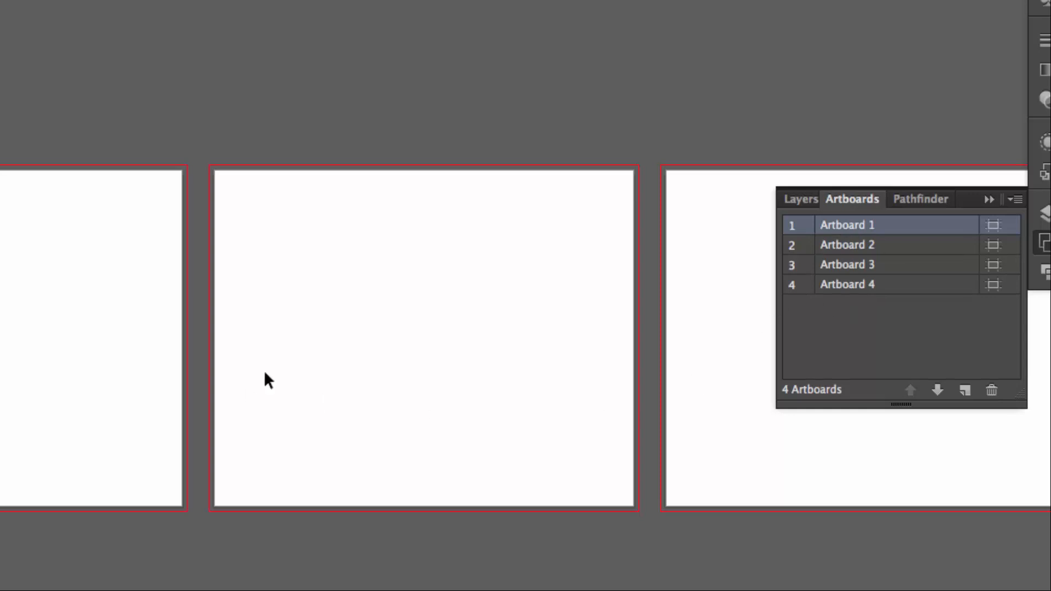
double_click(850, 225)
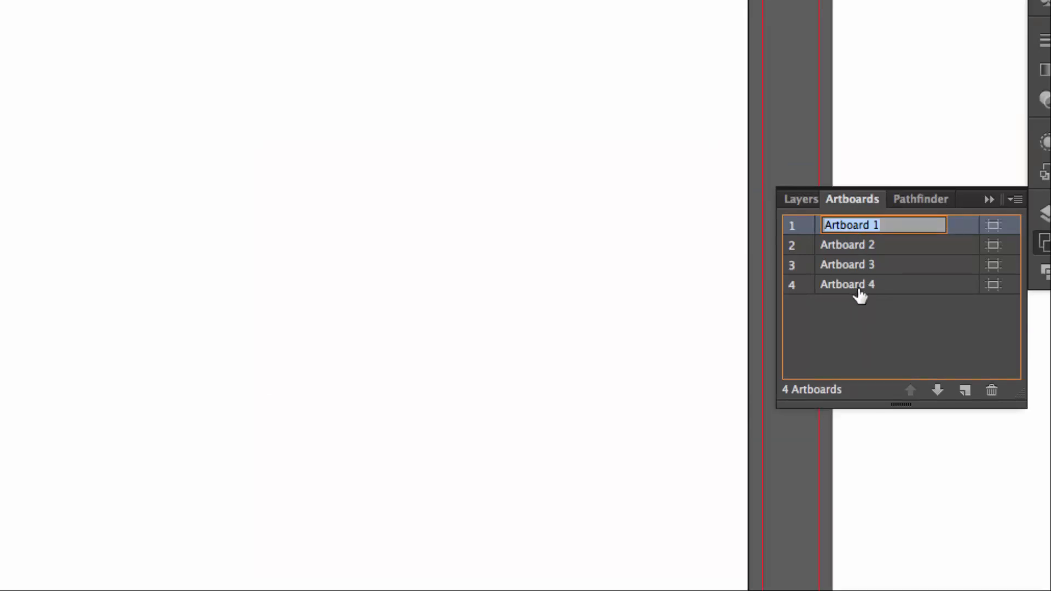
text(Fire)
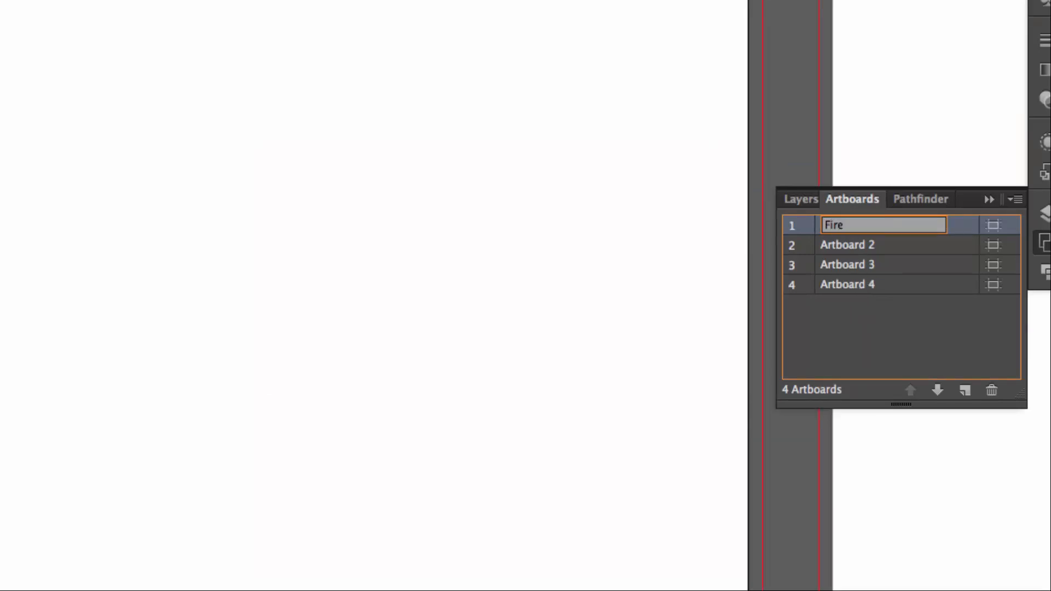
text(truck)
double_click(842, 245)
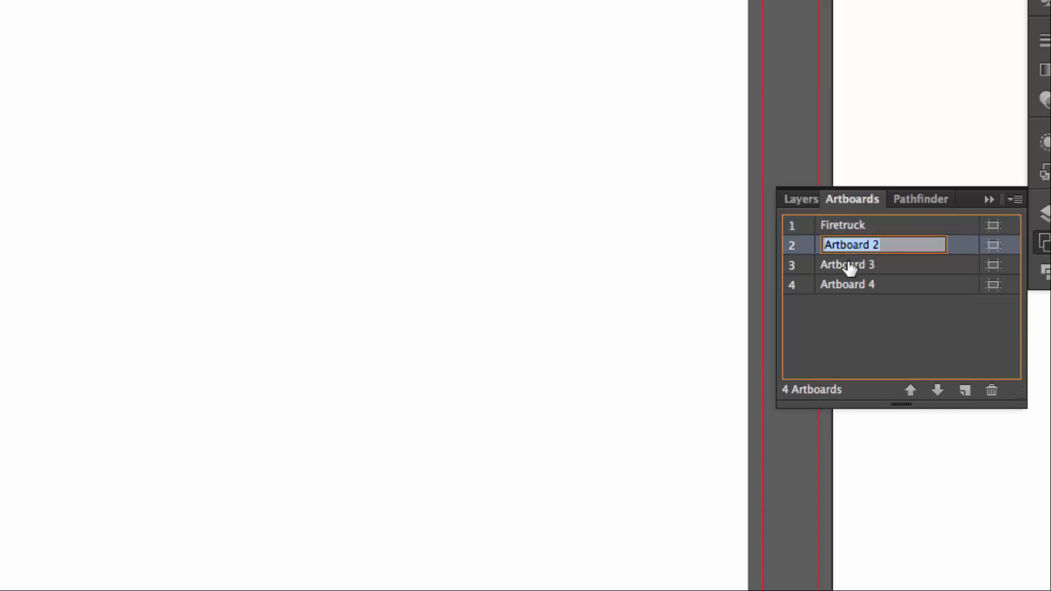
text(Gla)
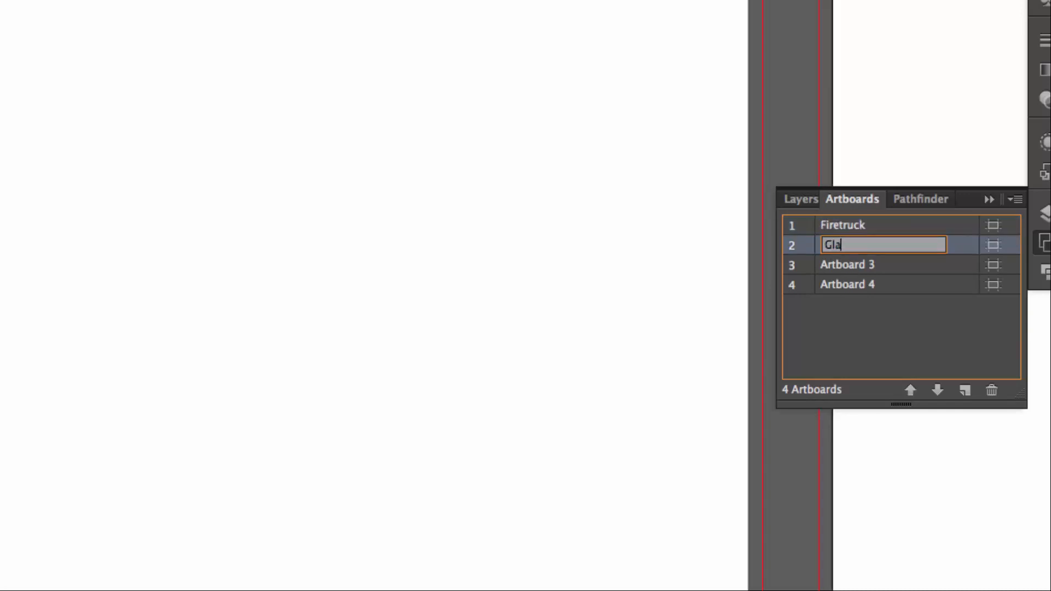
text(ss button)
- Rename artboards 3 and 4 as Traffic cone and Green leaf
double_click(838, 264)
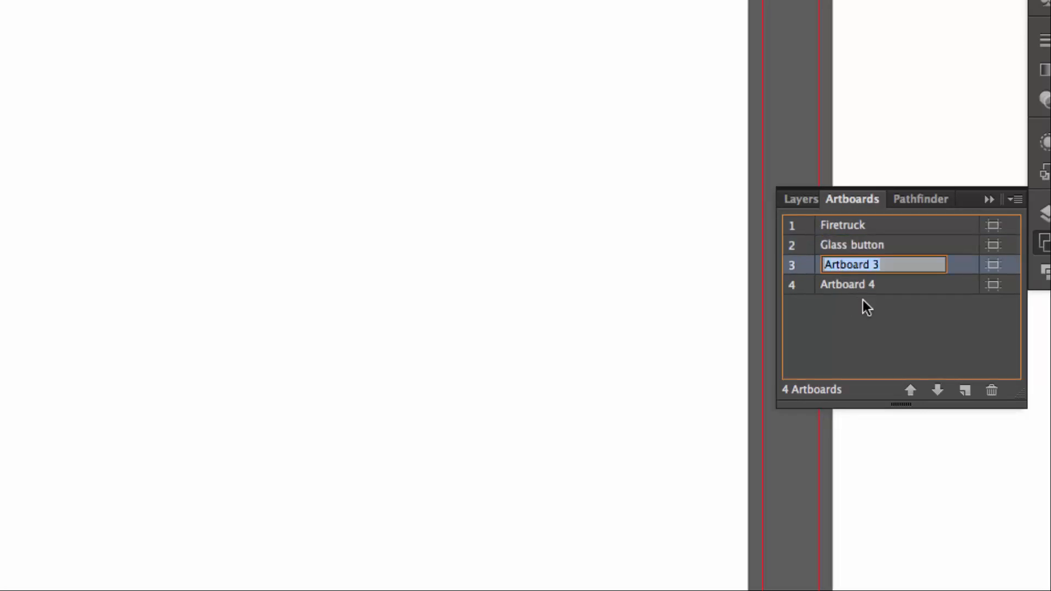
text(Traffic )
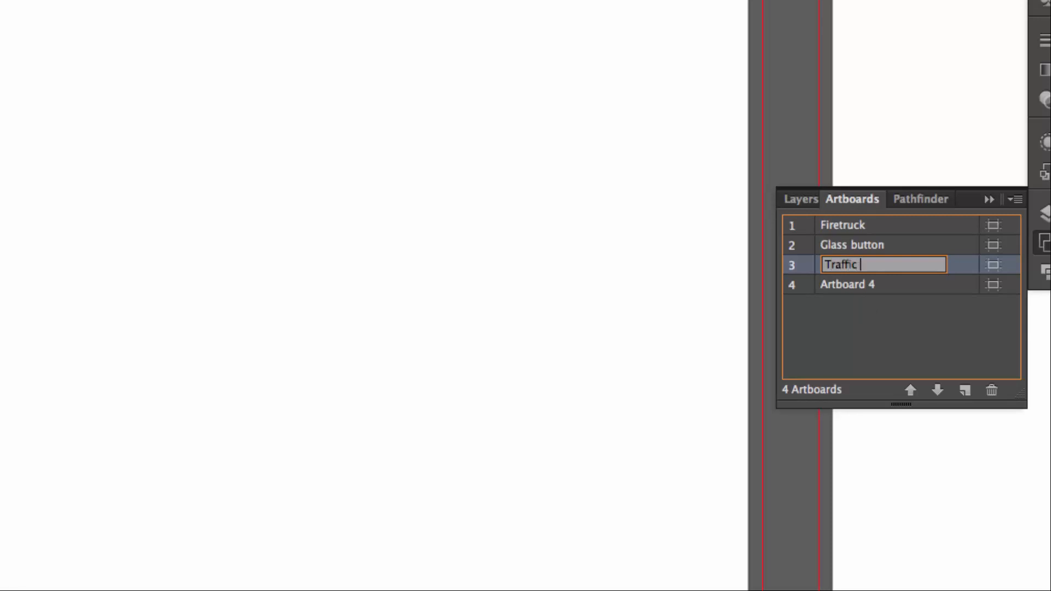
text(cone)
double_click(849, 284)
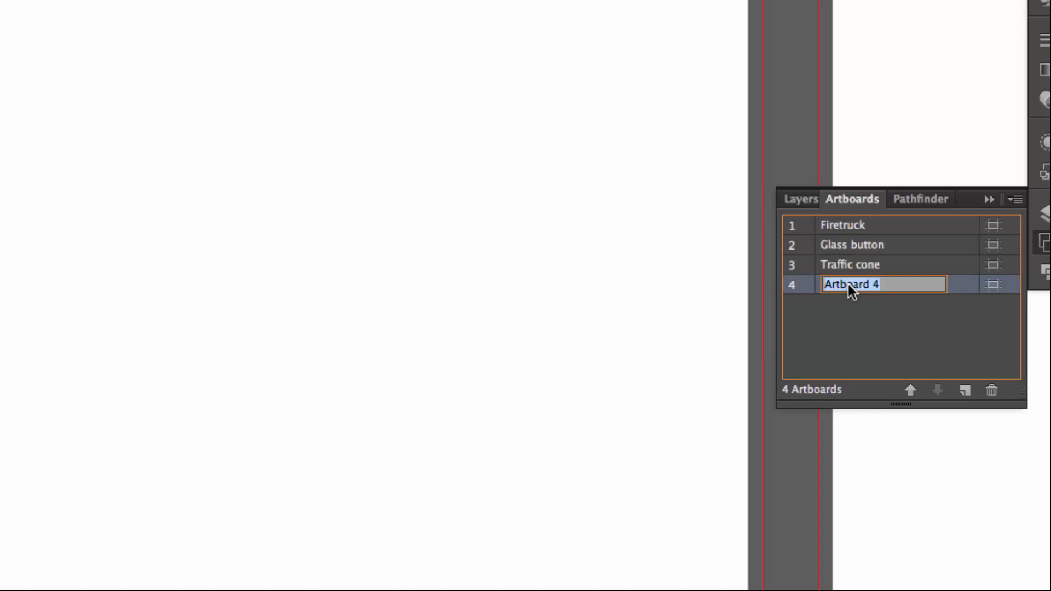
text(Green leaf)
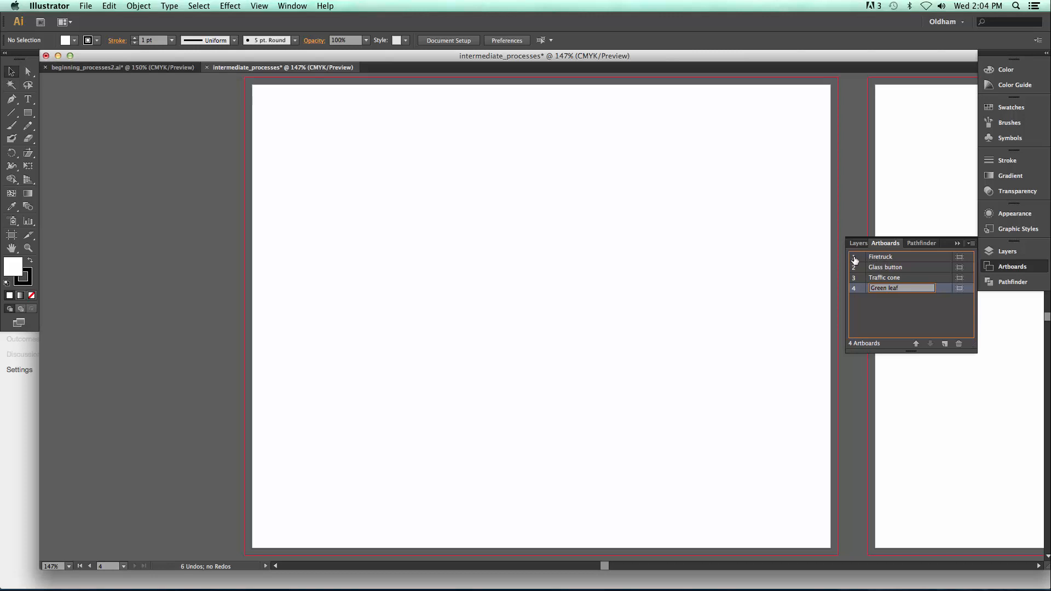
- View the Glass button, Traffic cone and Green leaf artboards one after another, ending on the Firetruck artboard
double_click(853, 268)
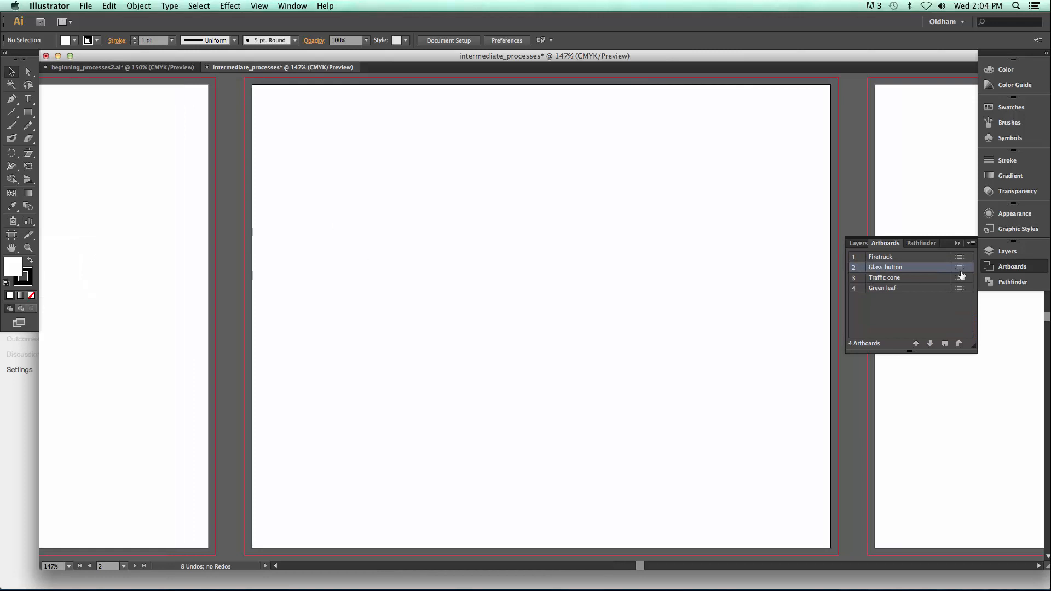
double_click(854, 278)
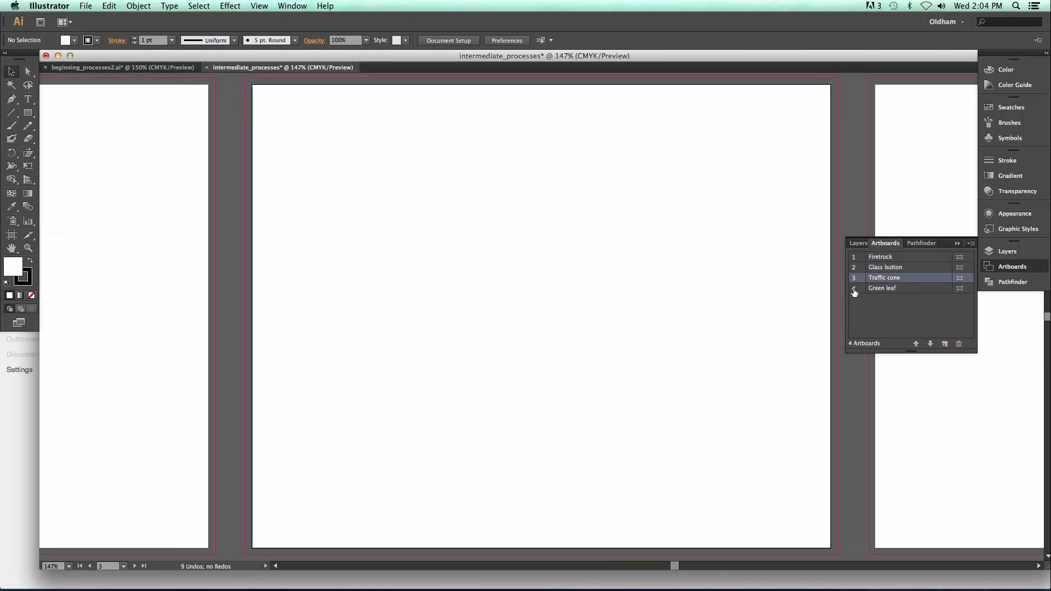
double_click(854, 288)
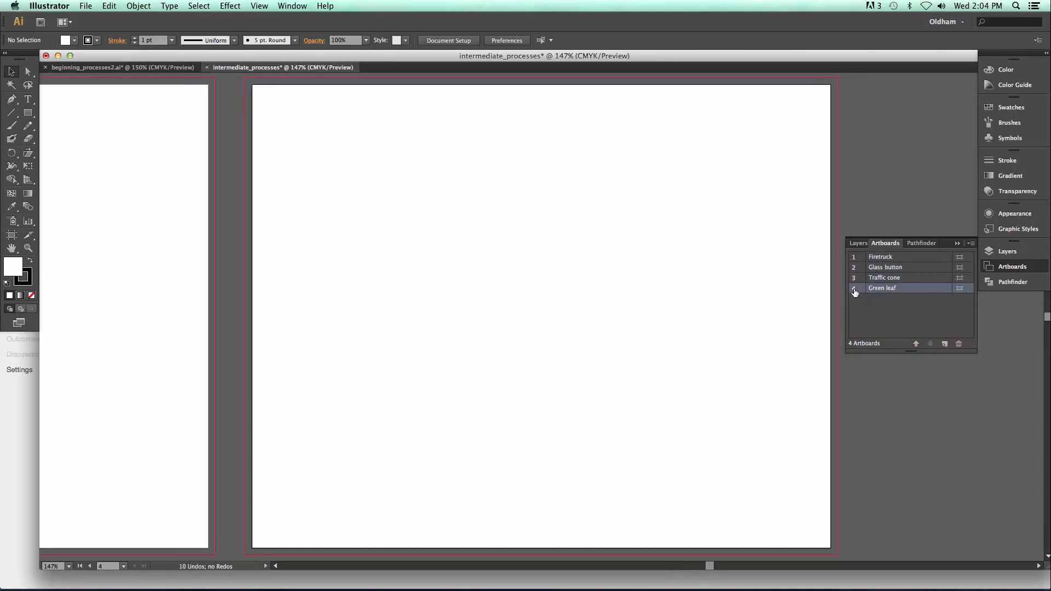
double_click(854, 257)
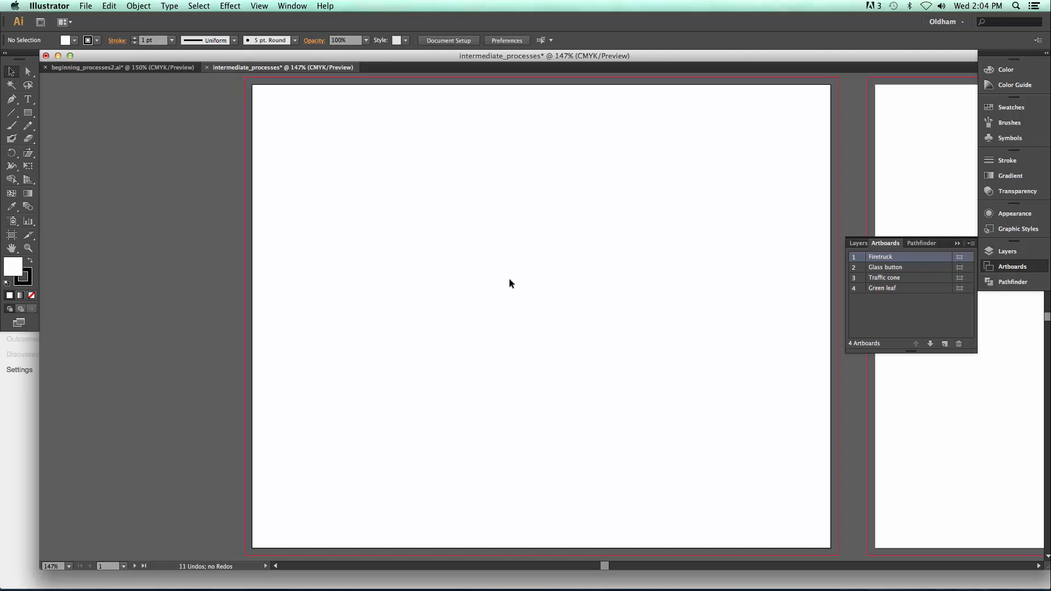
- Add three new layers above Layer 1
click(858, 243)
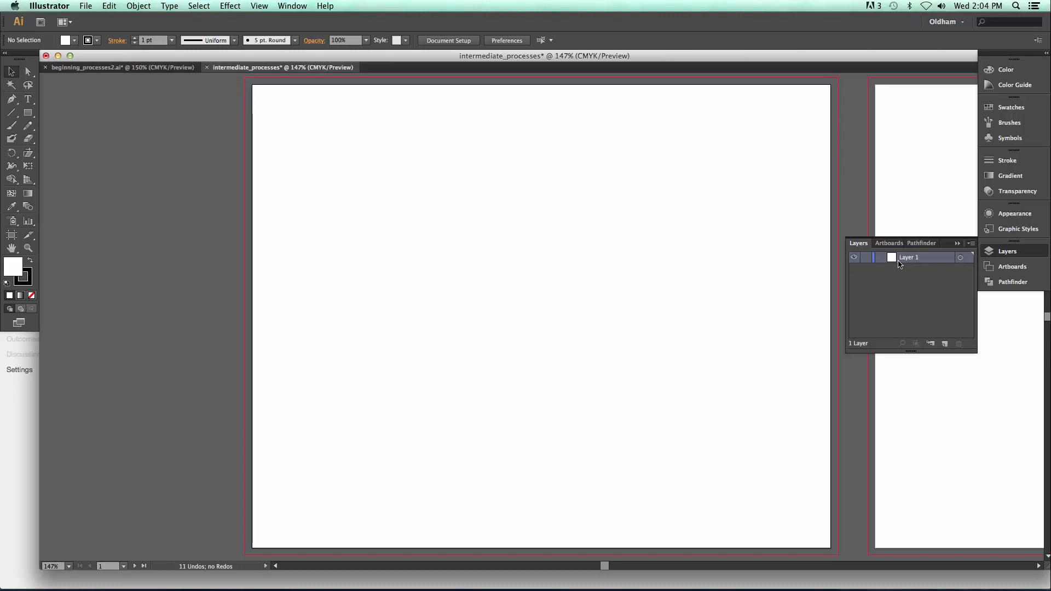
click(944, 344)
click(944, 344)
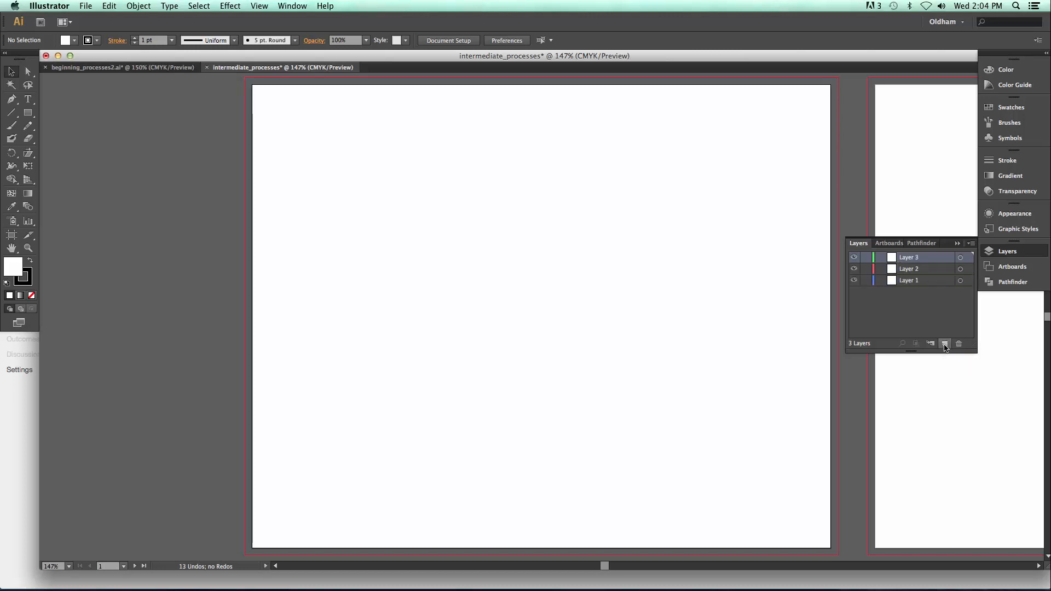
click(944, 343)
- Rename the four layers from top to bottom as Firetruck, Glass button, Traffic cone and Green leaf
double_click(908, 258)
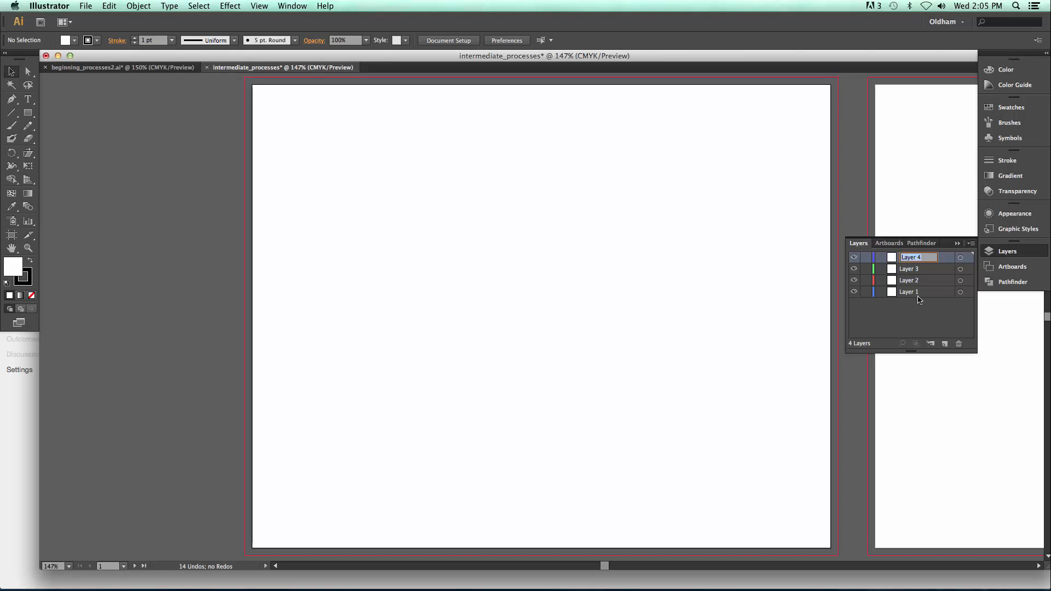
text(Firetruck)
double_click(913, 268)
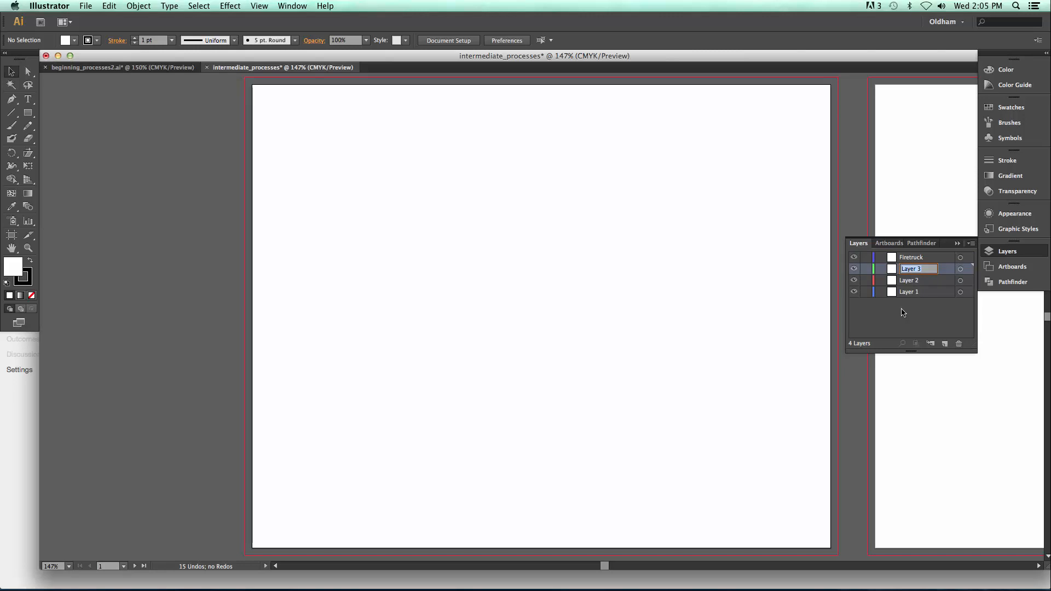
text(Glass button)
double_click(912, 281)
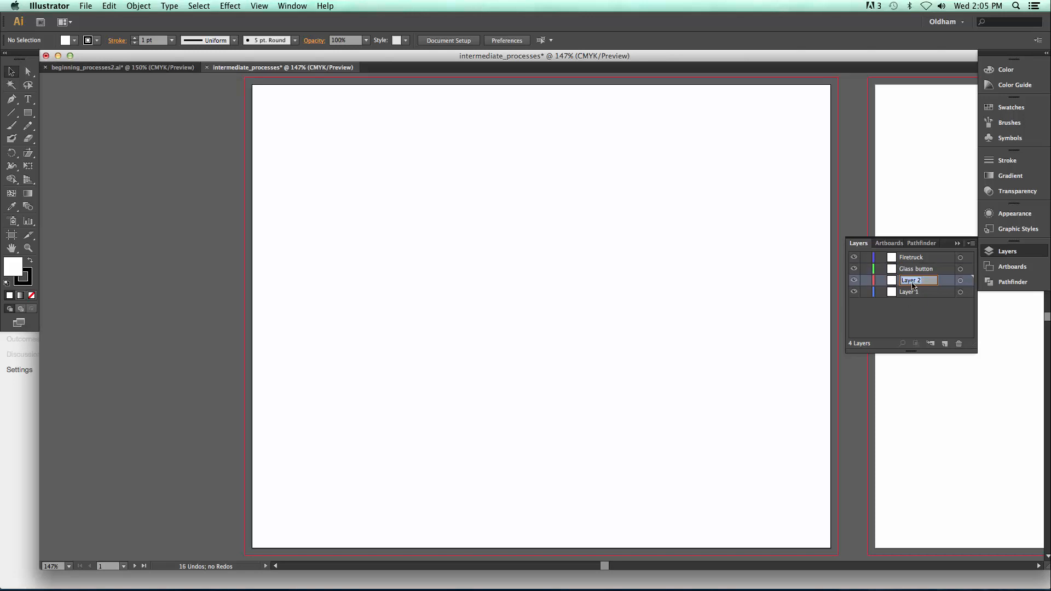
text(Traffic cone)
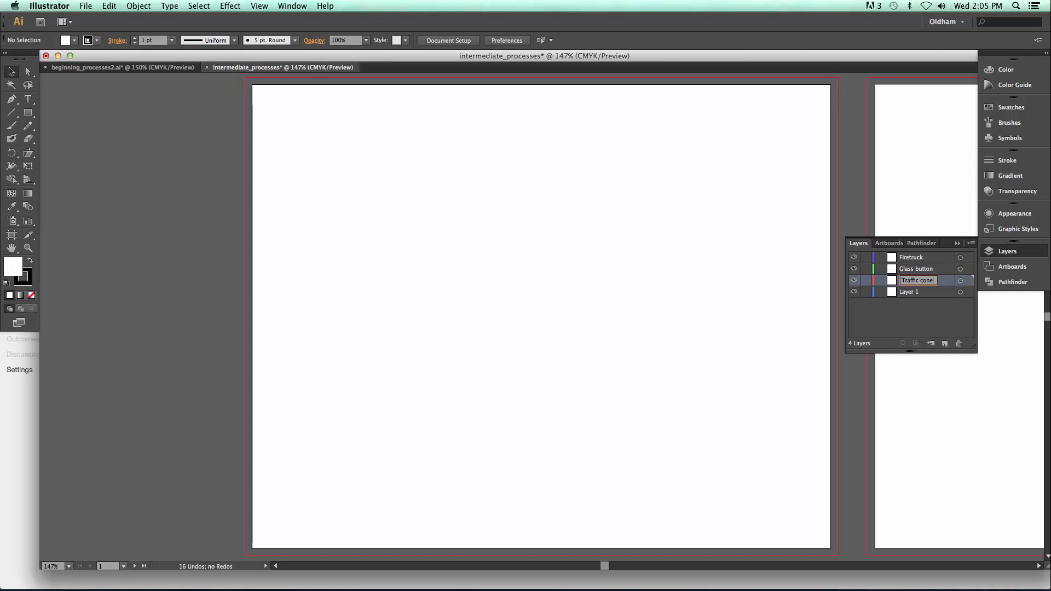
double_click(911, 292)
text(Cre)
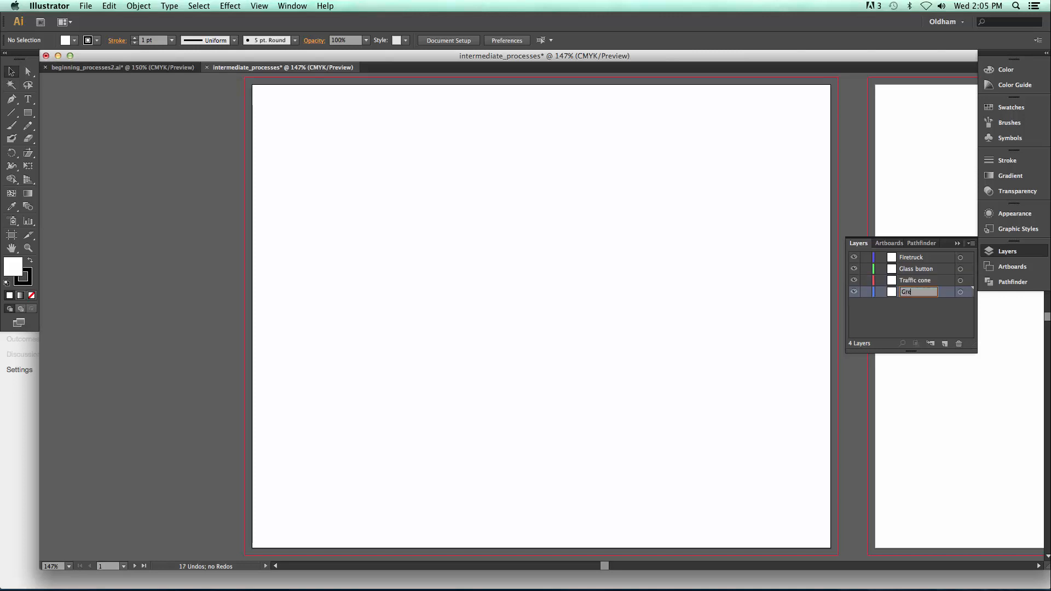
text(en leaf)
- Compare the artboard names with the layer names and make the Firetruck layer active
click(896, 246)
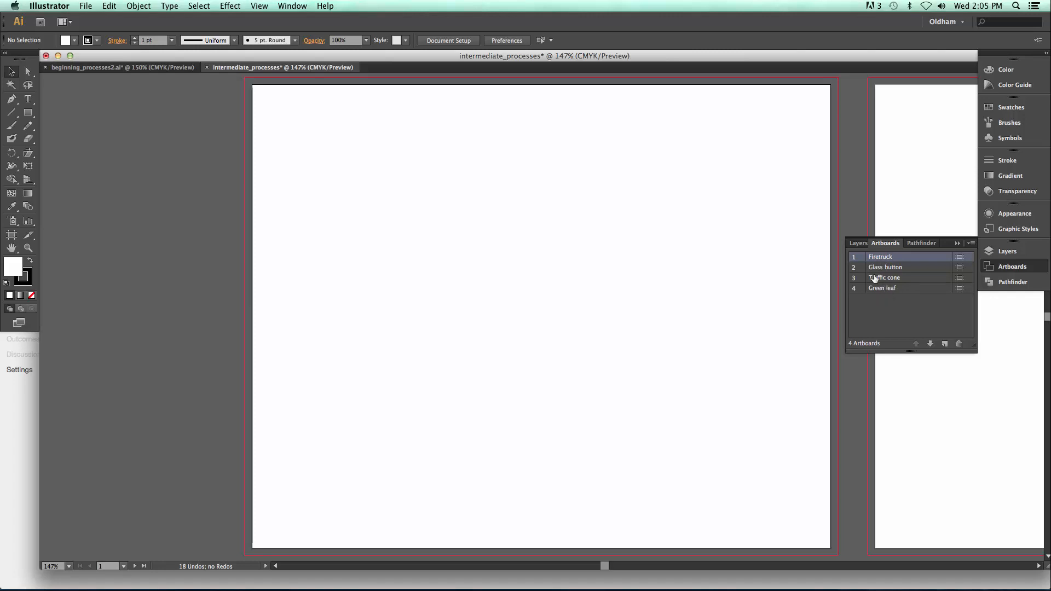
click(859, 243)
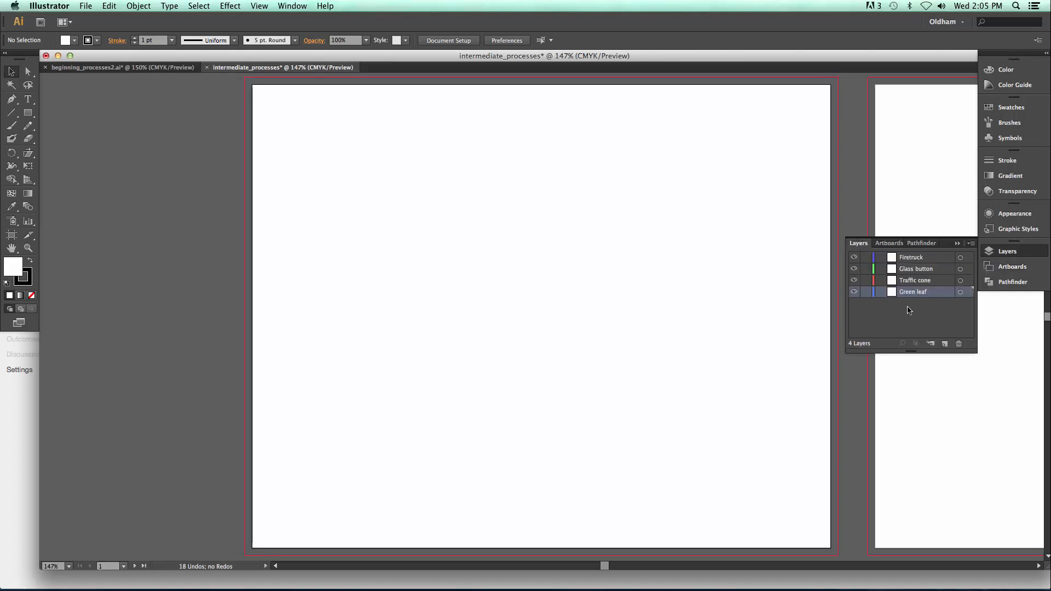
click(915, 259)
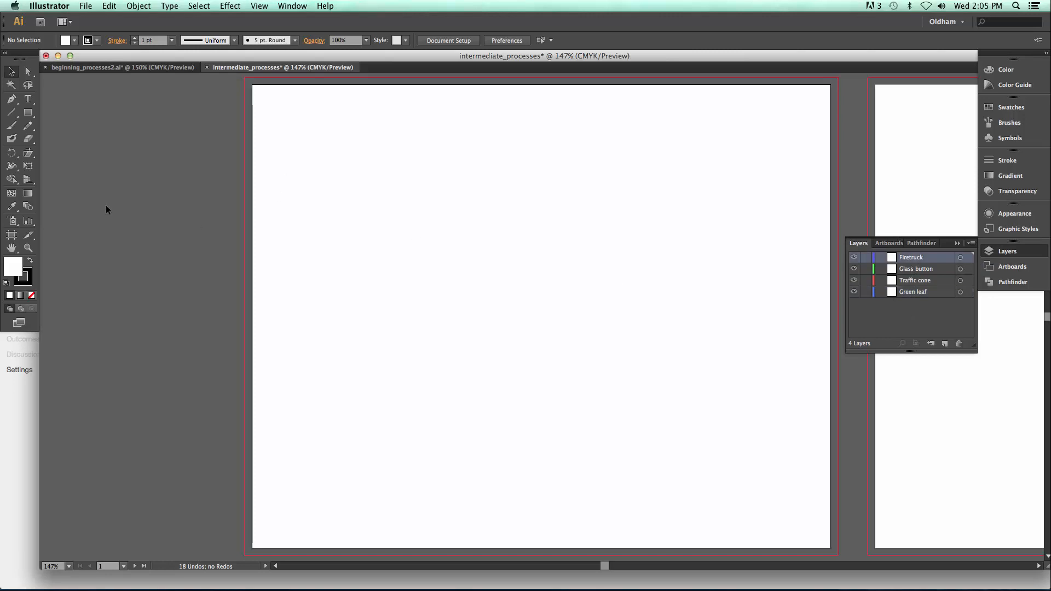
- Draw a red, strokeless rectangle about 4.79 in wide and 5.53 in high in the middle of the Firetruck artboard
click(97, 40)
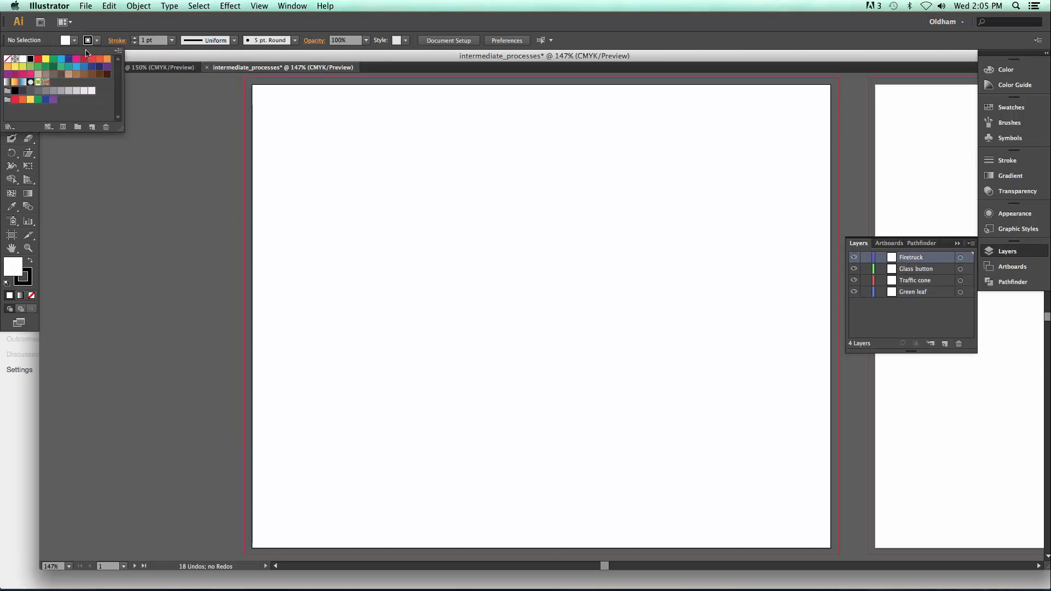
click(11, 59)
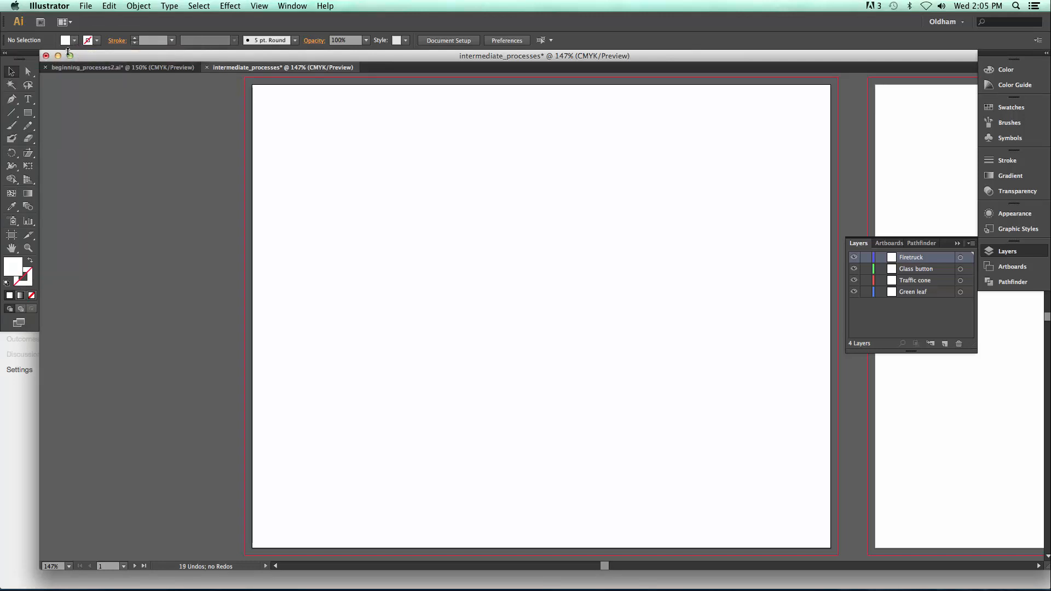
click(74, 40)
click(37, 58)
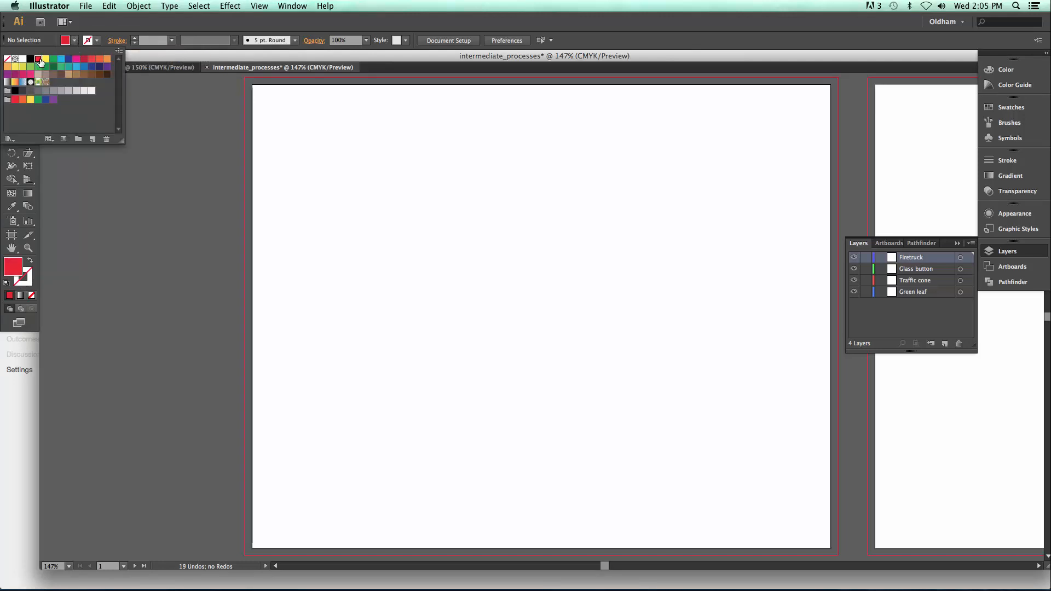
click(424, 235)
click(28, 112)
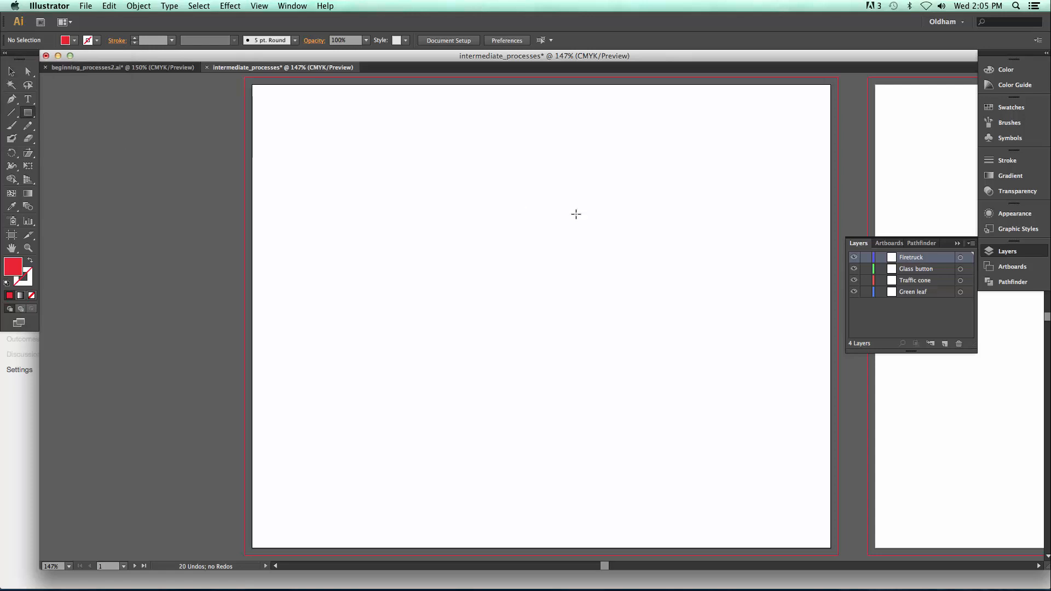
drag(417, 181, 695, 500)
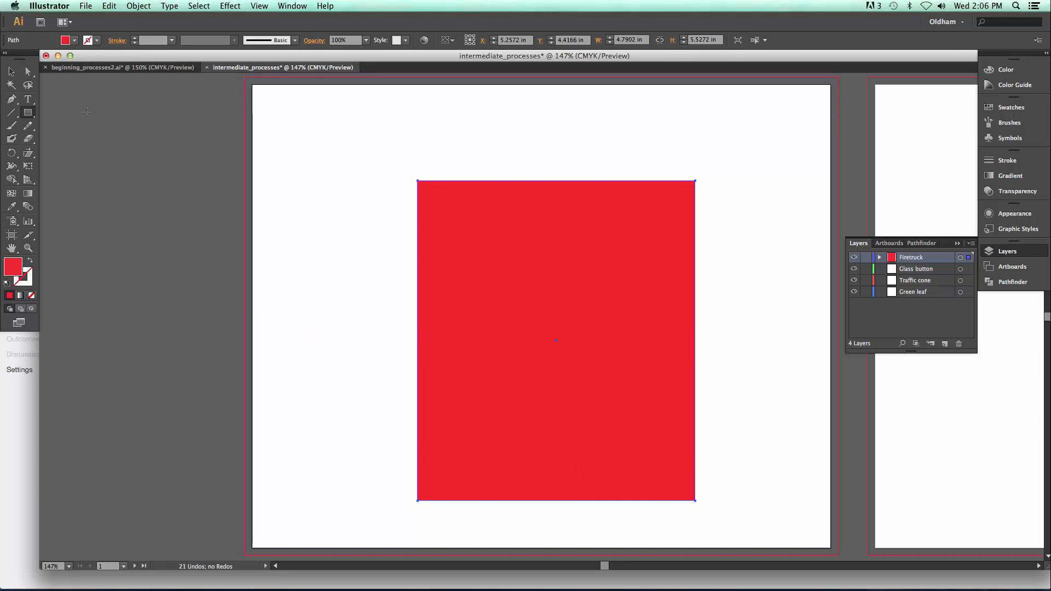
- Recolor the rectangle with a lighter salmon tint of red from the Color Guide and deselect it
click(1013, 85)
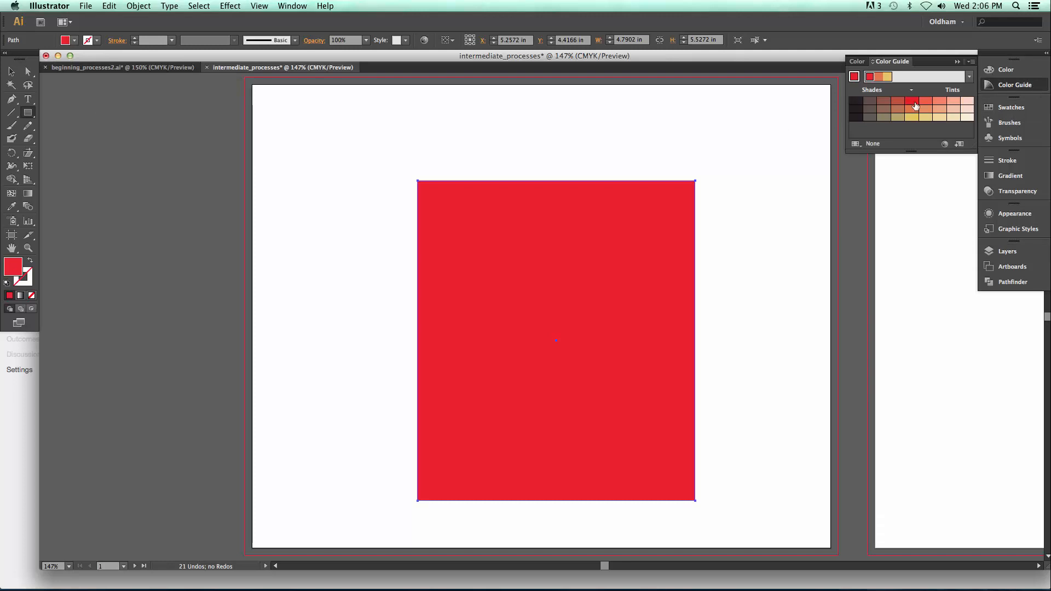
click(940, 101)
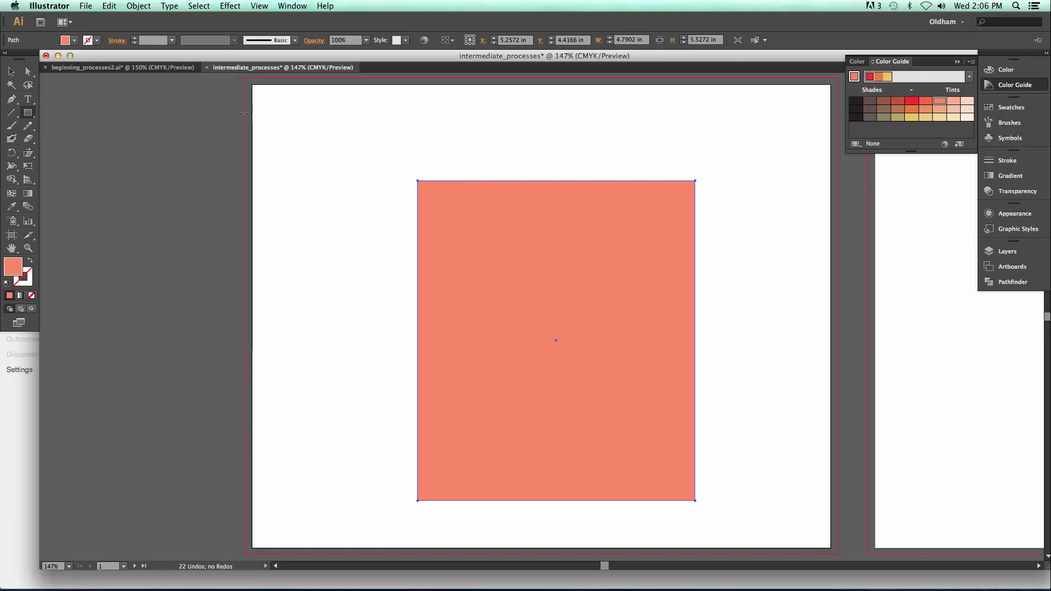
super+click(286, 142)
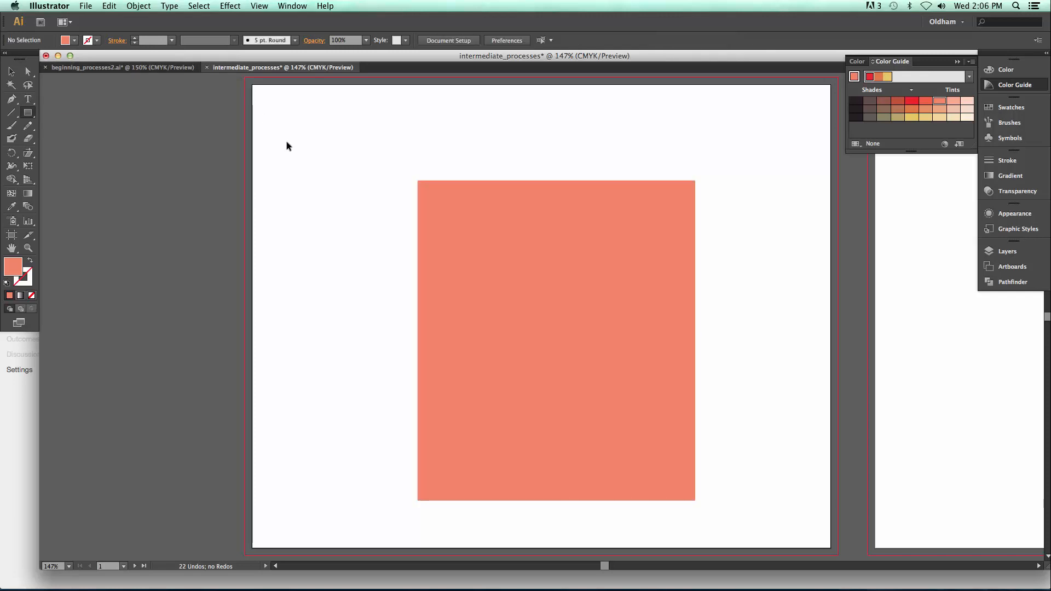
- Draw a red rectangle about 4.47 by 5.37 in inside the salmon one, flush with its bottom edge, and deselect it
click(29, 113)
drag(426, 190, 685, 501)
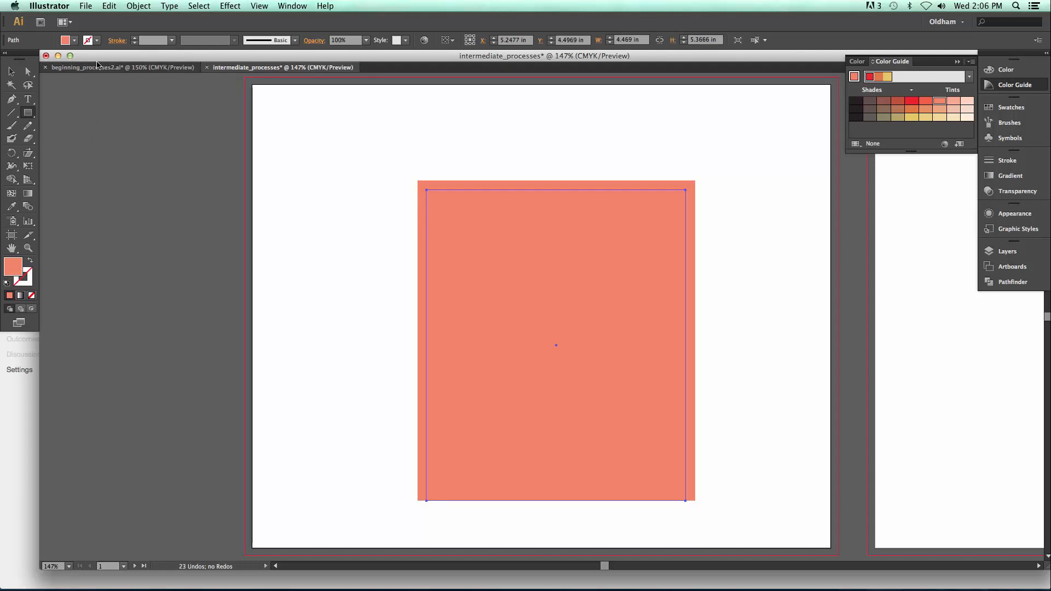
click(74, 40)
click(39, 63)
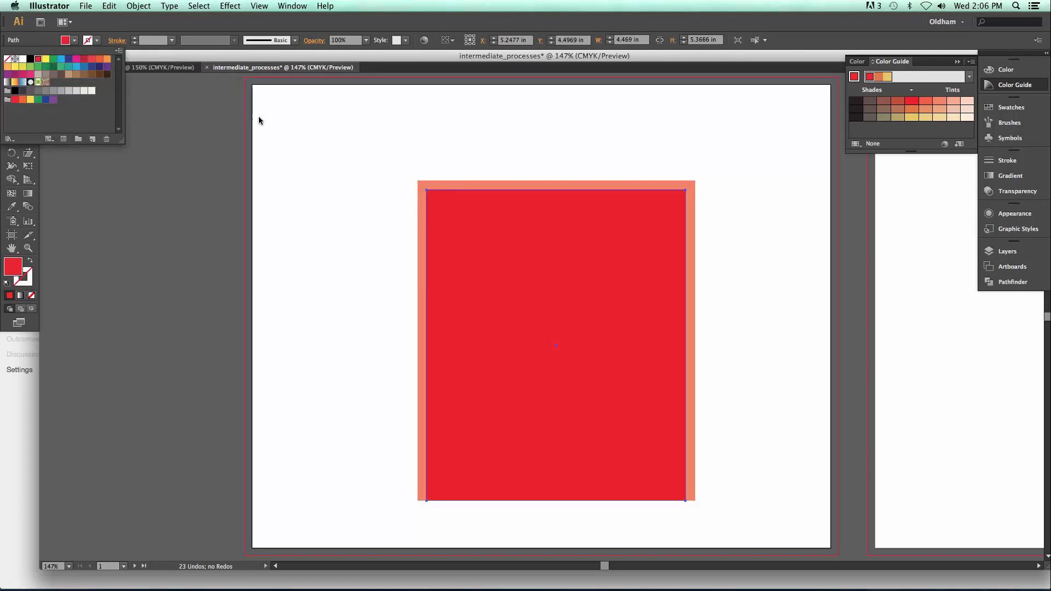
key(v)
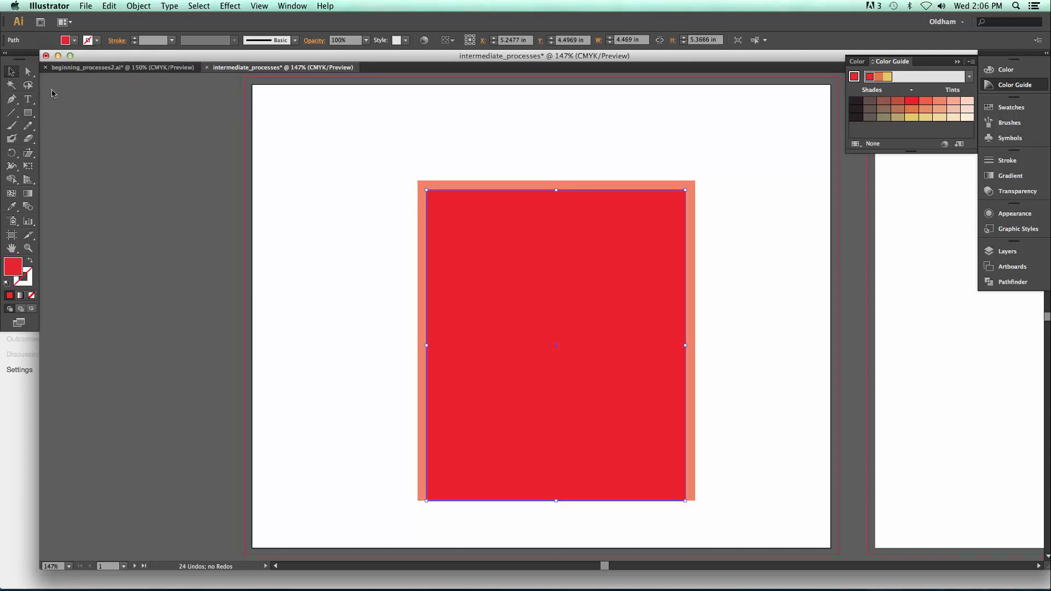
click(296, 223)
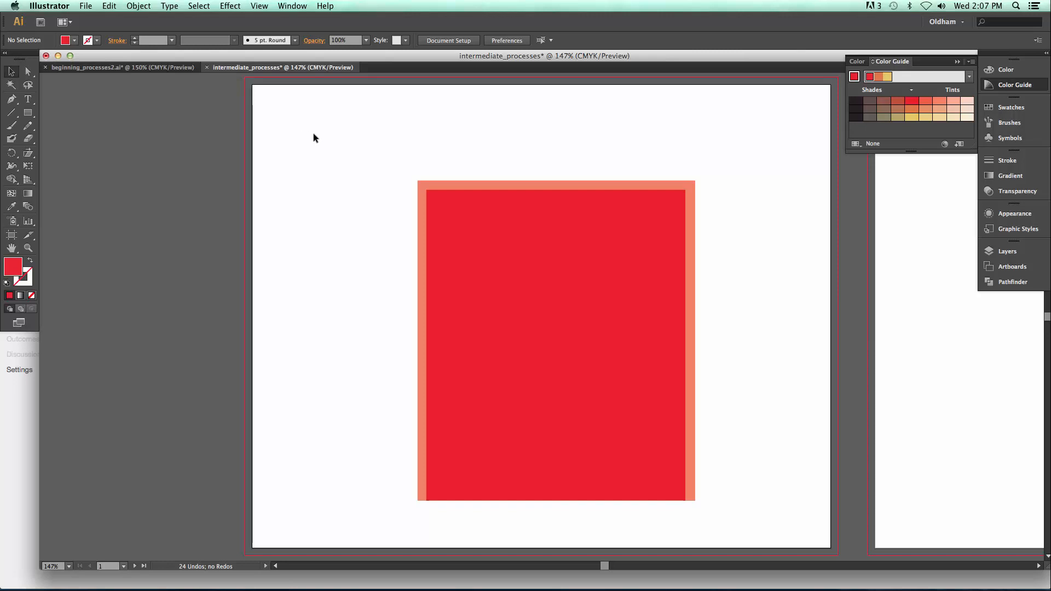
- Start saving the document and choose the 141-03 MW class folder inside Fall 2014 in Documents as the location
click(86, 6)
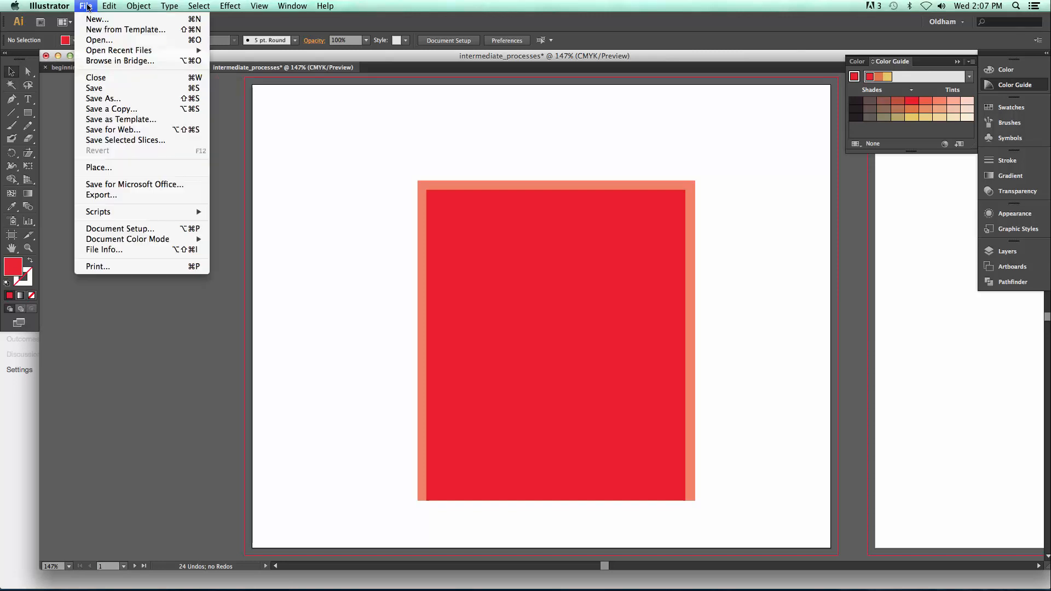
click(108, 92)
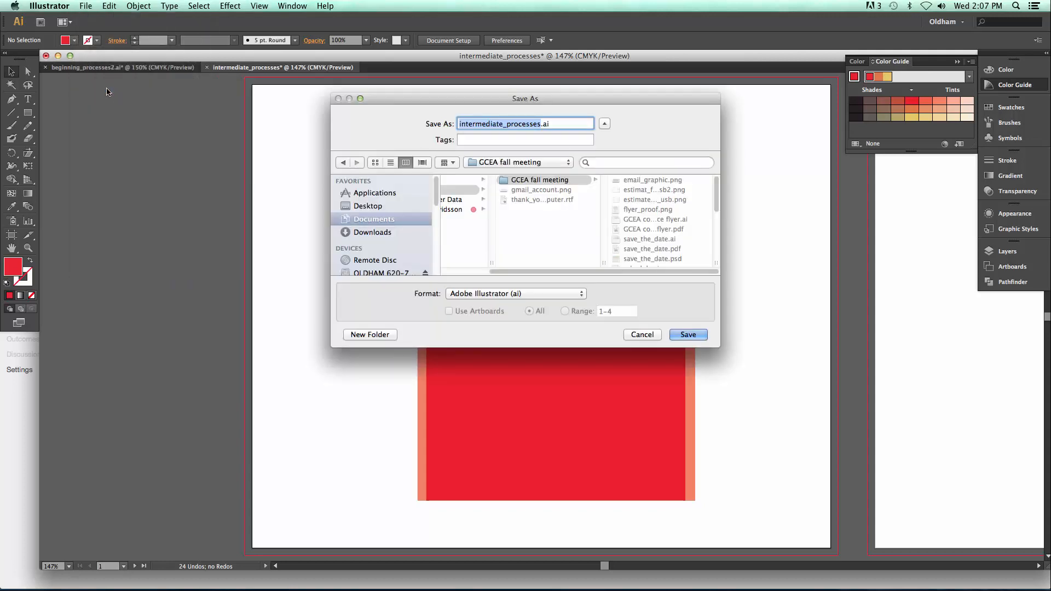
click(528, 163)
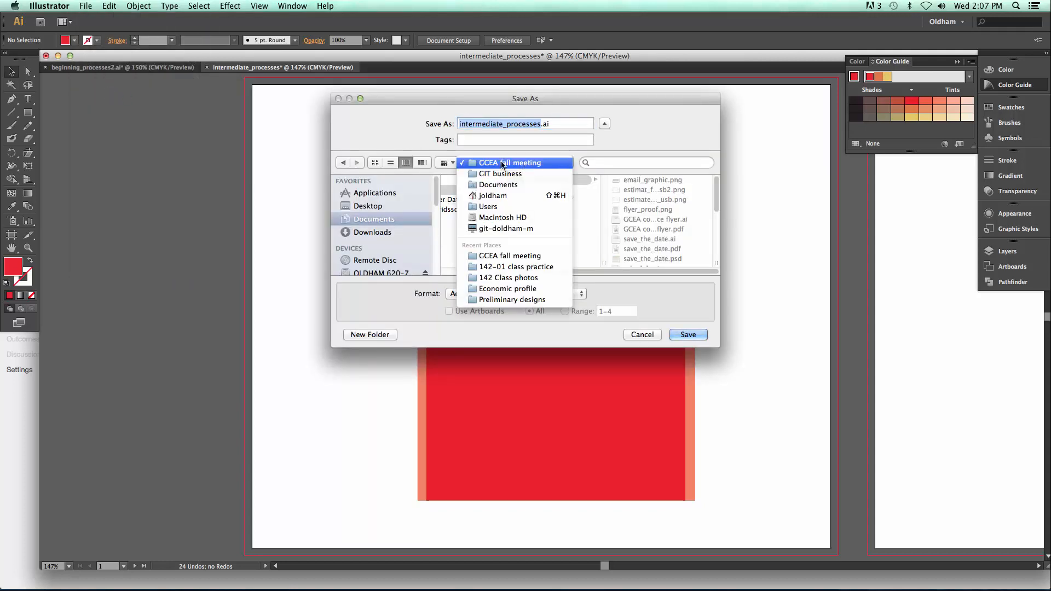
click(482, 184)
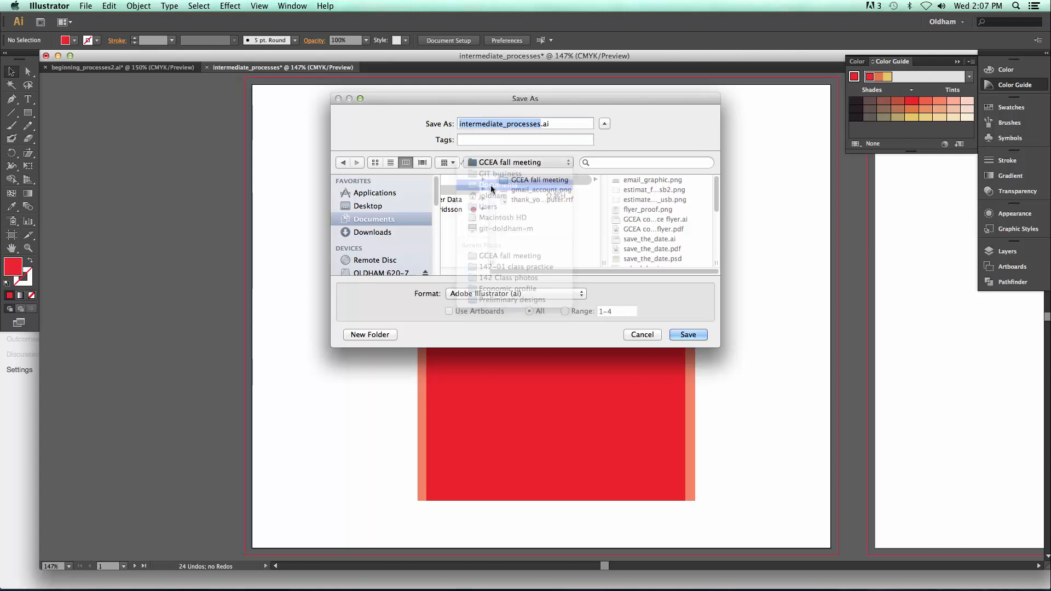
click(469, 181)
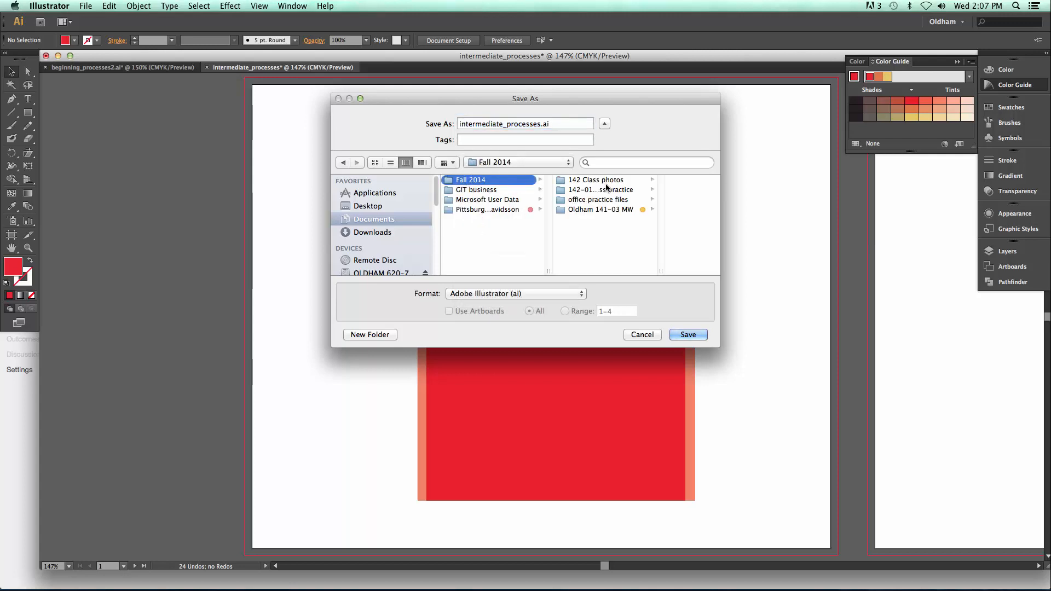
click(596, 209)
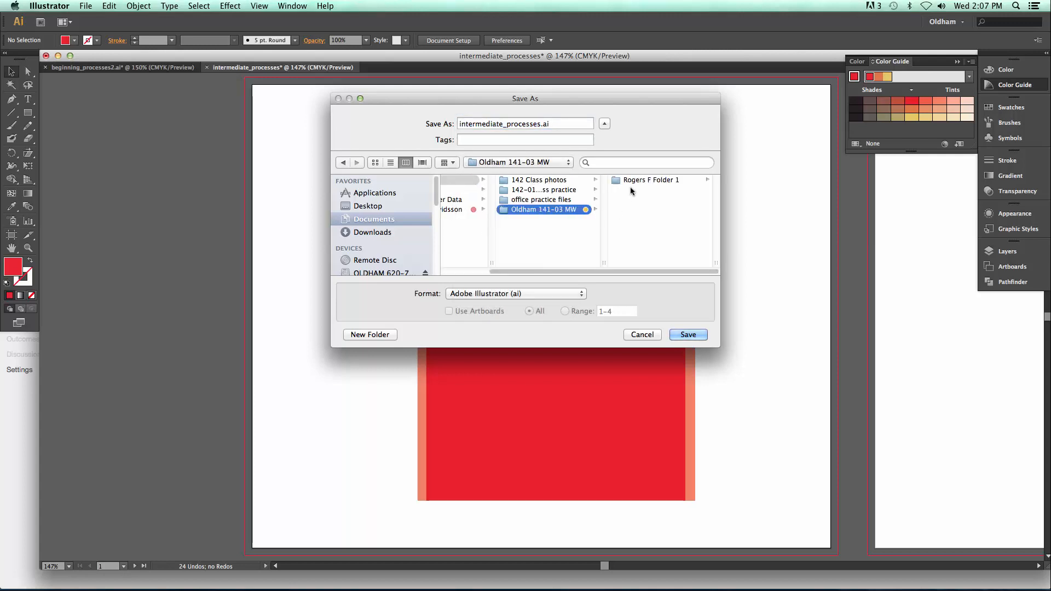
- Create a subfolder named with the student's name plus Folder 3 and save intermediate_processes.ai there in Illustrator CS6 format
click(383, 335)
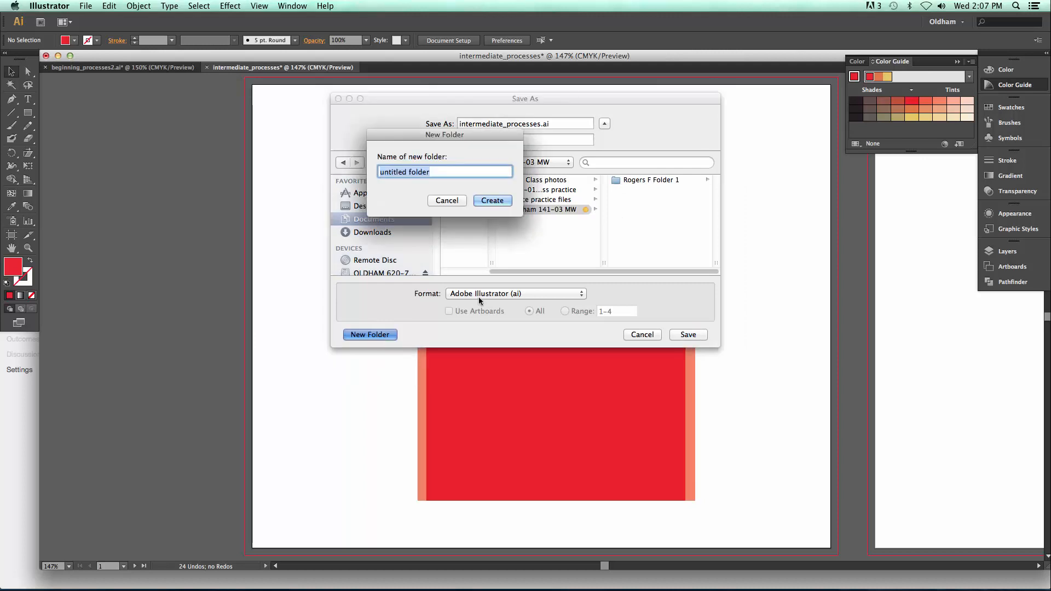
text(Ro)
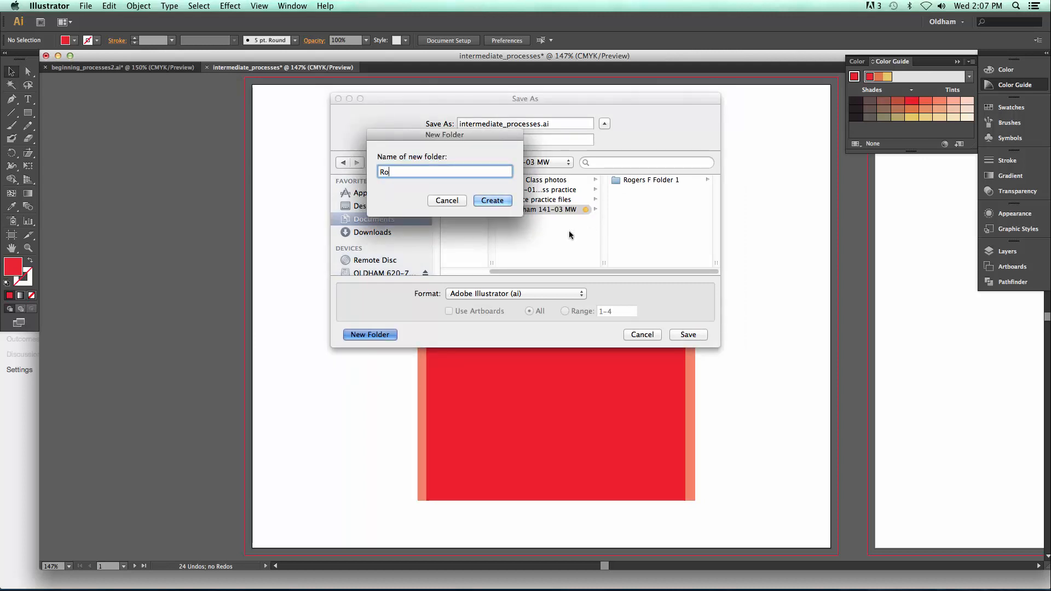
text(gers F Folder 3)
click(494, 200)
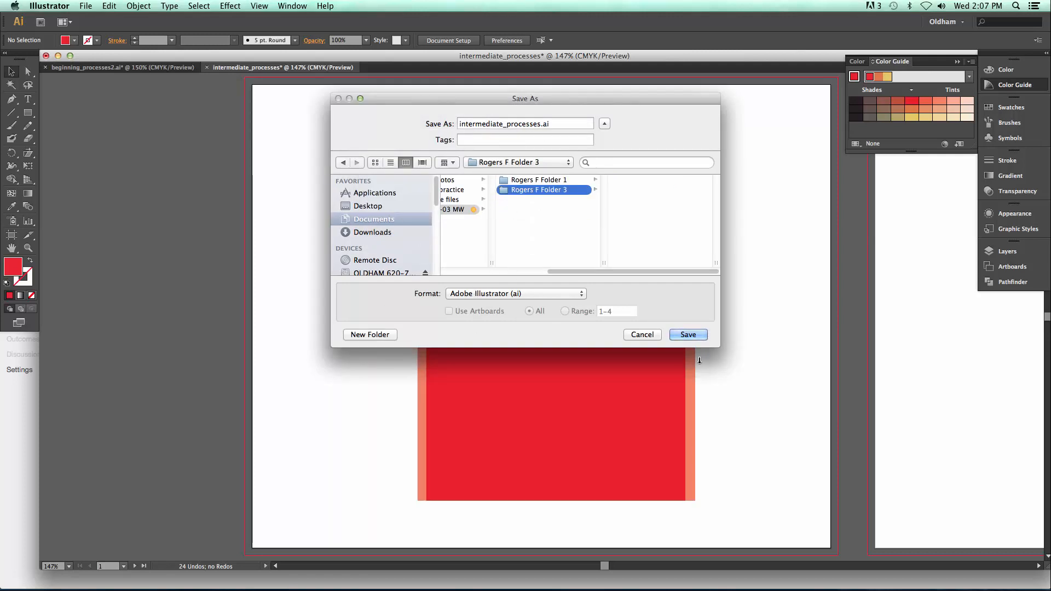
click(684, 334)
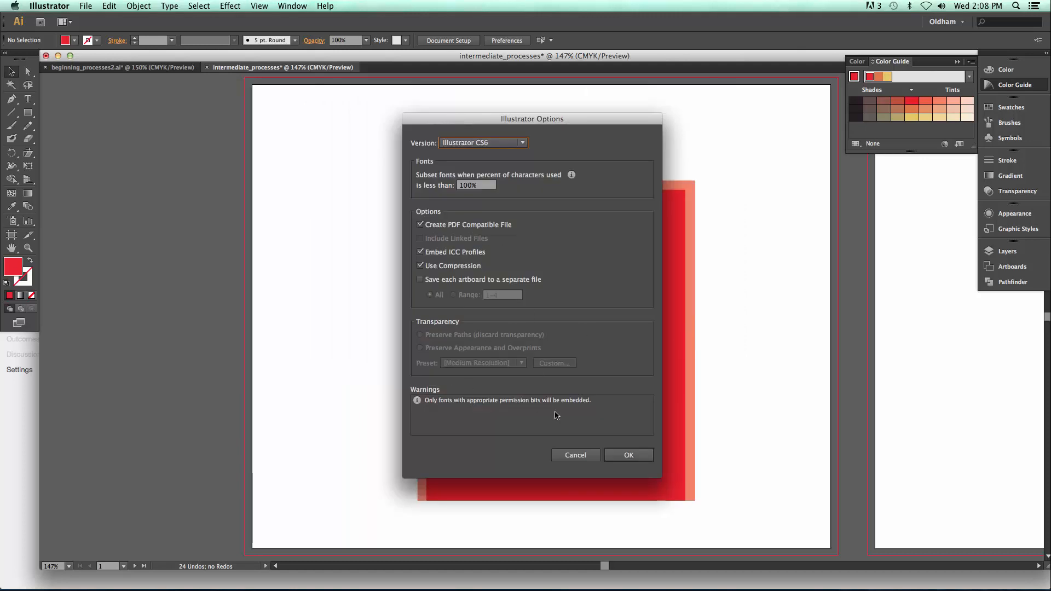
click(627, 456)
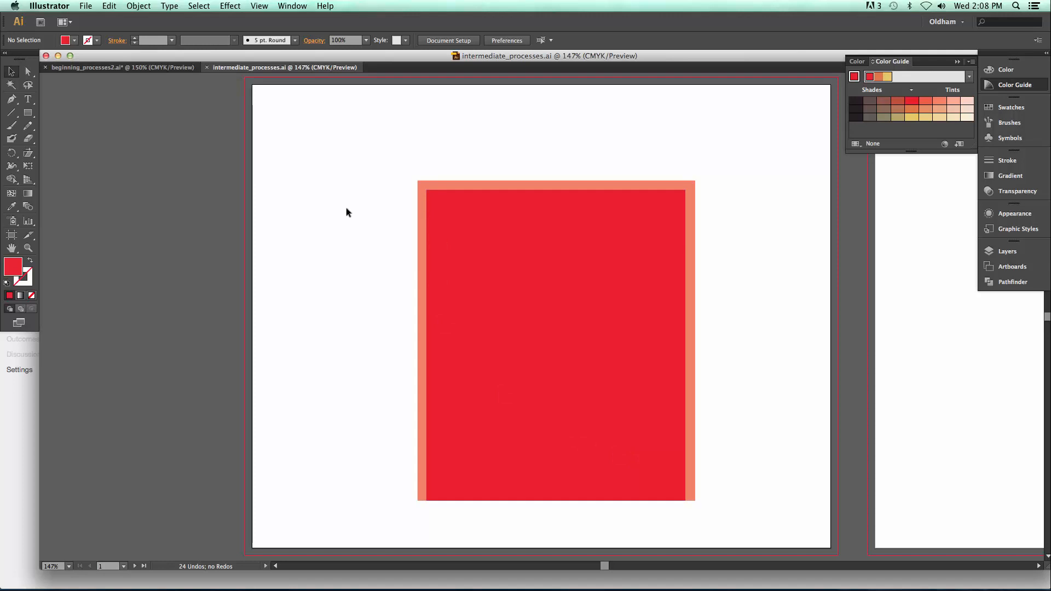
- Switch to Firefox and open the Folder 3 - Intermediate Processes assignment of course 14WF-GIT-141-03 at its sample pictures
key(super+minus)
key(super+minus)
key(super+minus)
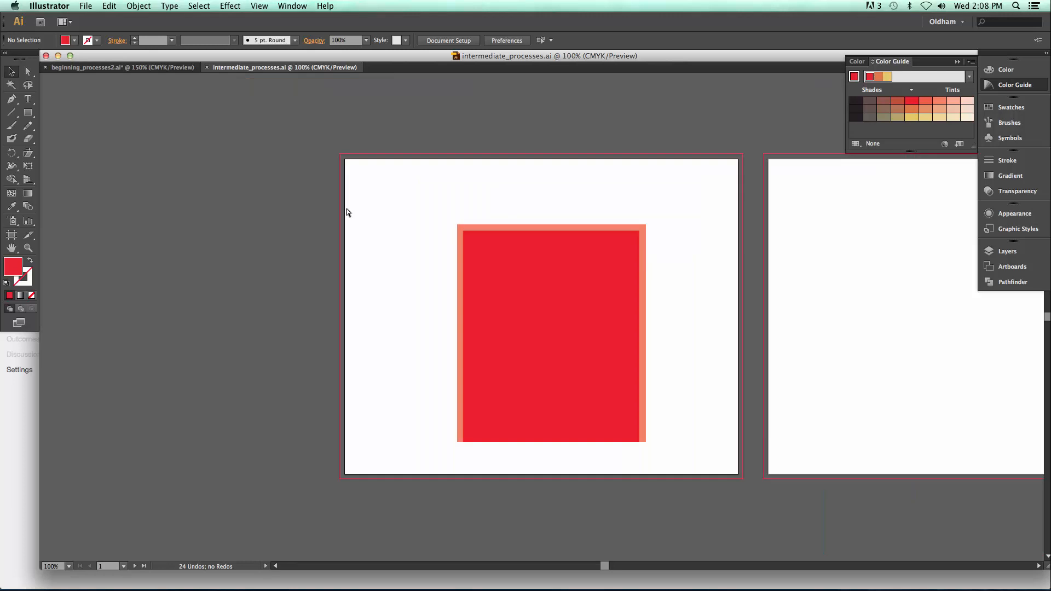
drag(700, 312, 408, 314)
key(super+Tab)
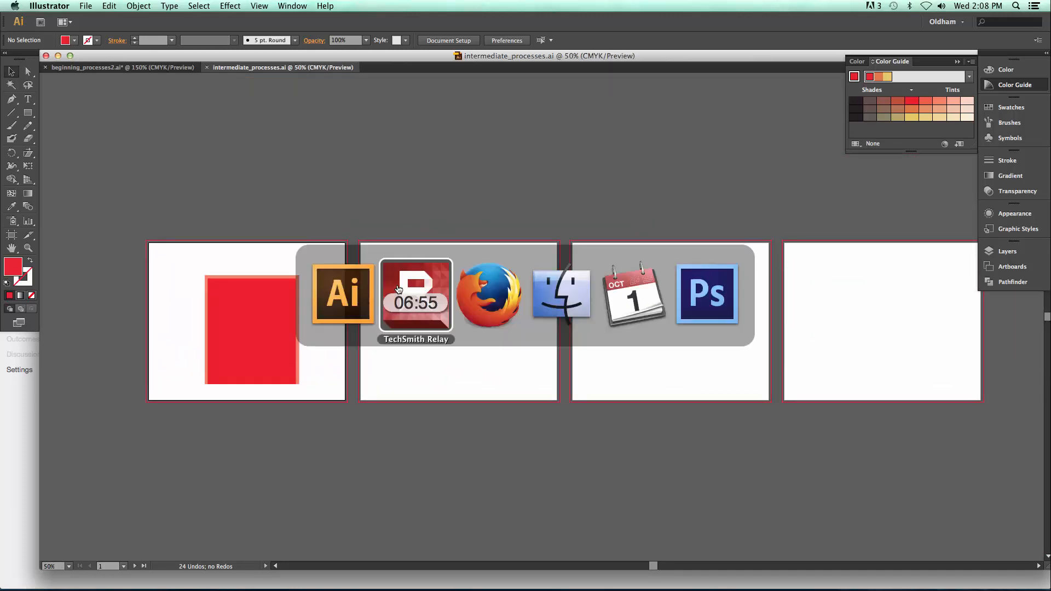
click(475, 307)
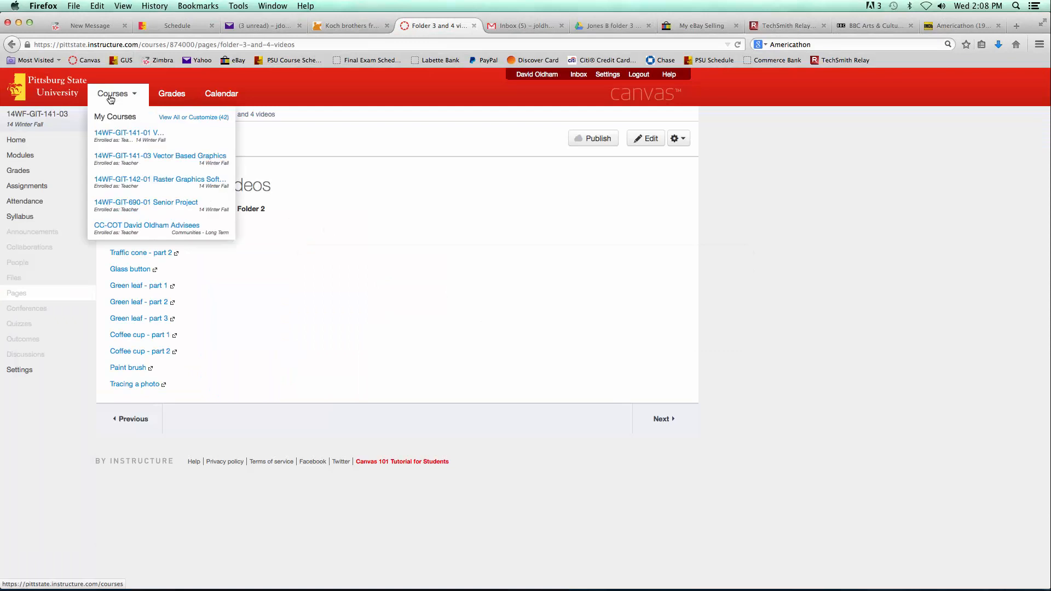
click(16, 142)
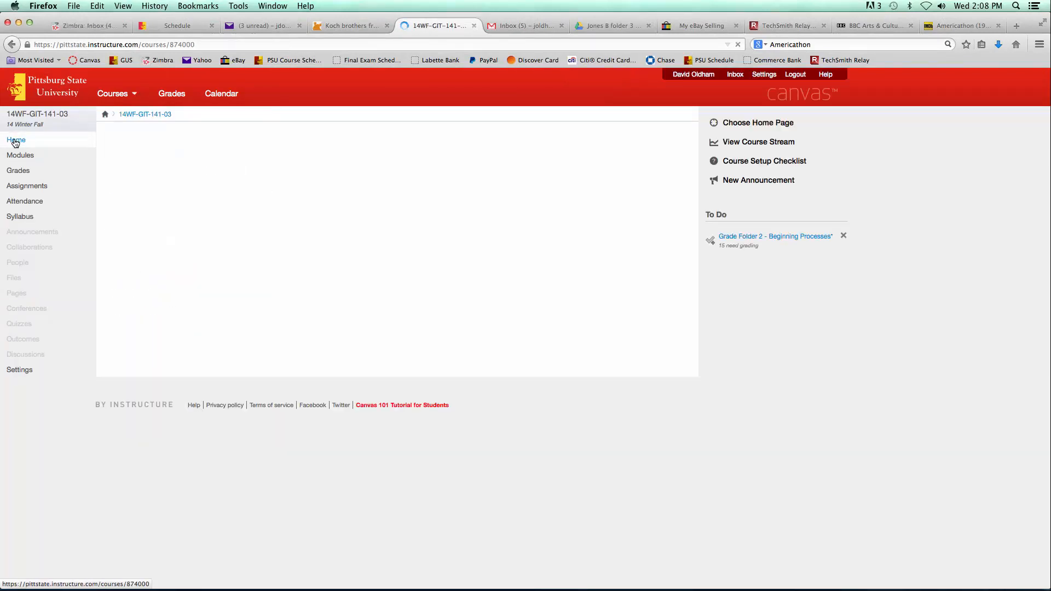
click(25, 186)
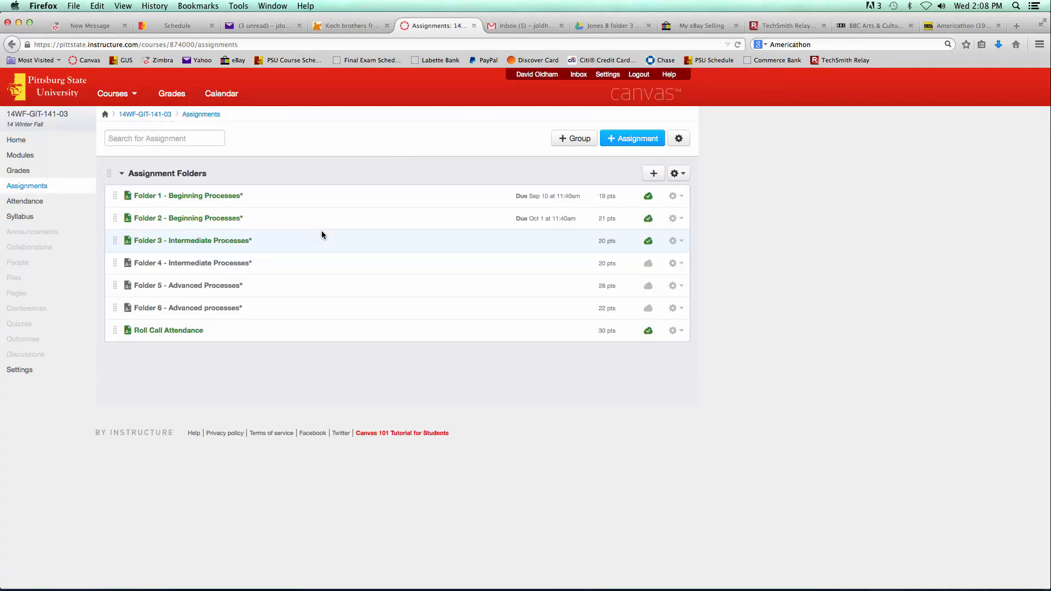
click(203, 241)
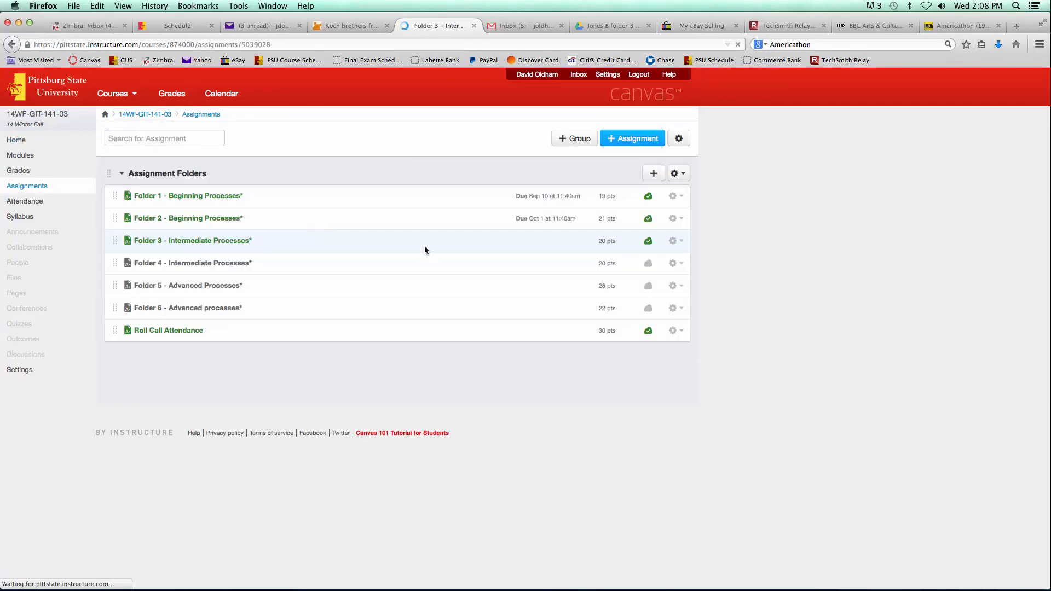
scroll(406, 253, down, 5)
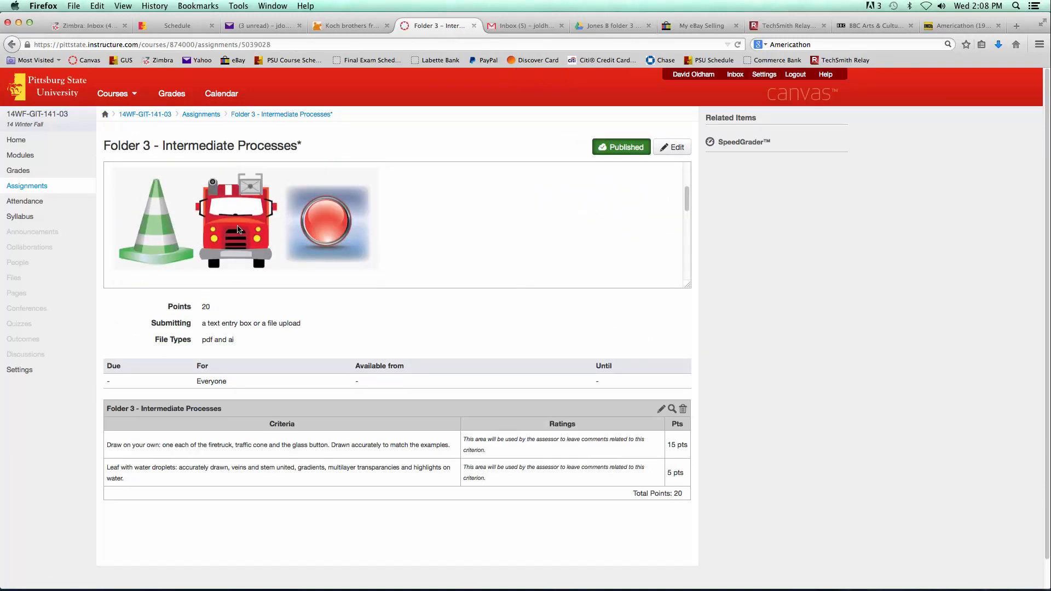
- Copy the cone, firetruck and button sample image, paste it into the Illustrator document and place it above the first artboard
right_click(238, 229)
click(279, 245)
key(super+Tab)
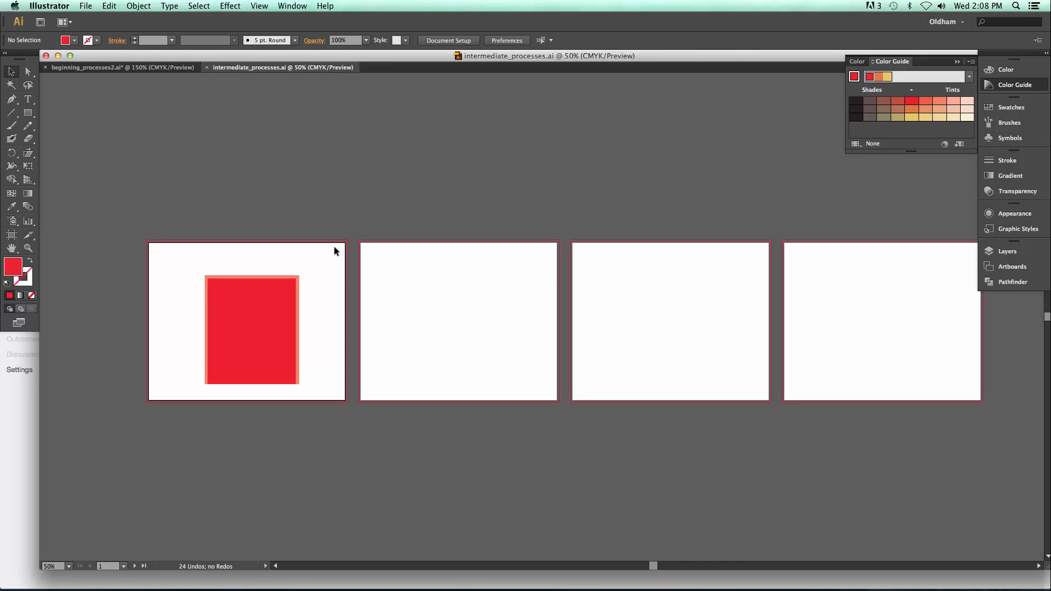
key(super+v)
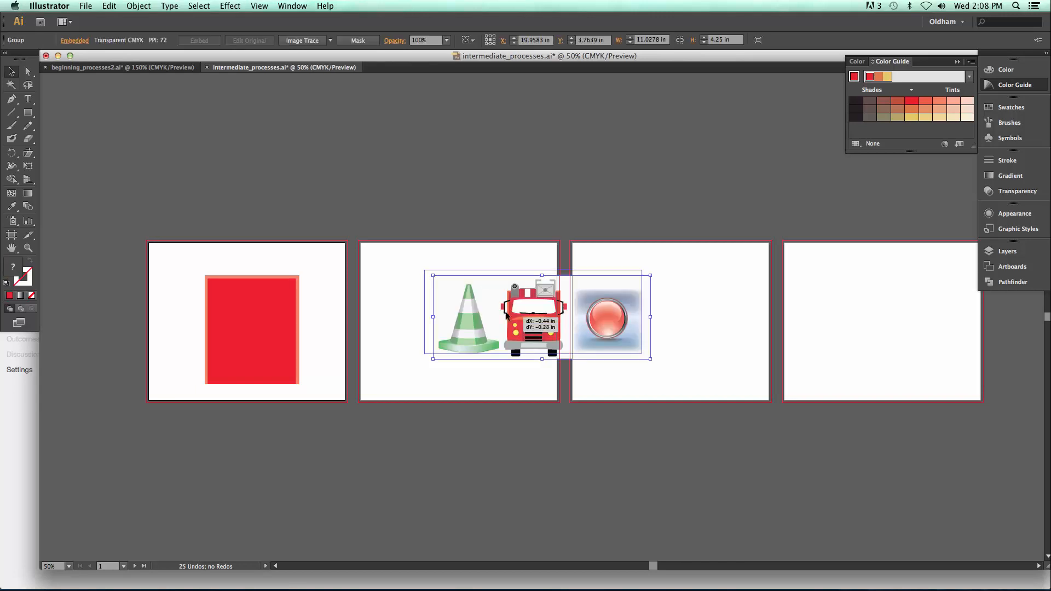
drag(507, 321, 235, 191)
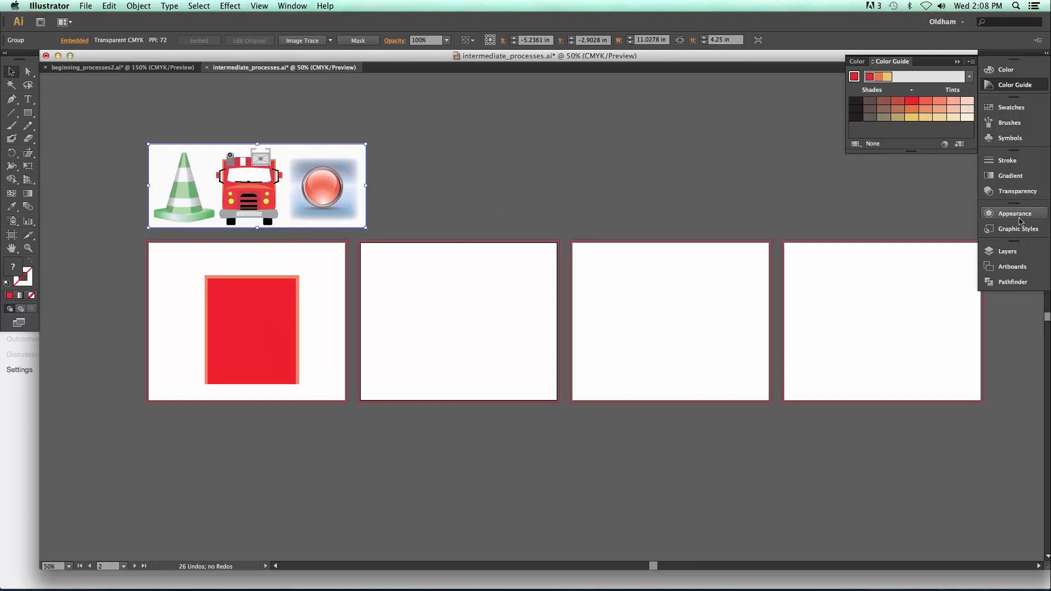
- Create a new layer above the Firetruck layer and name it References
click(1008, 251)
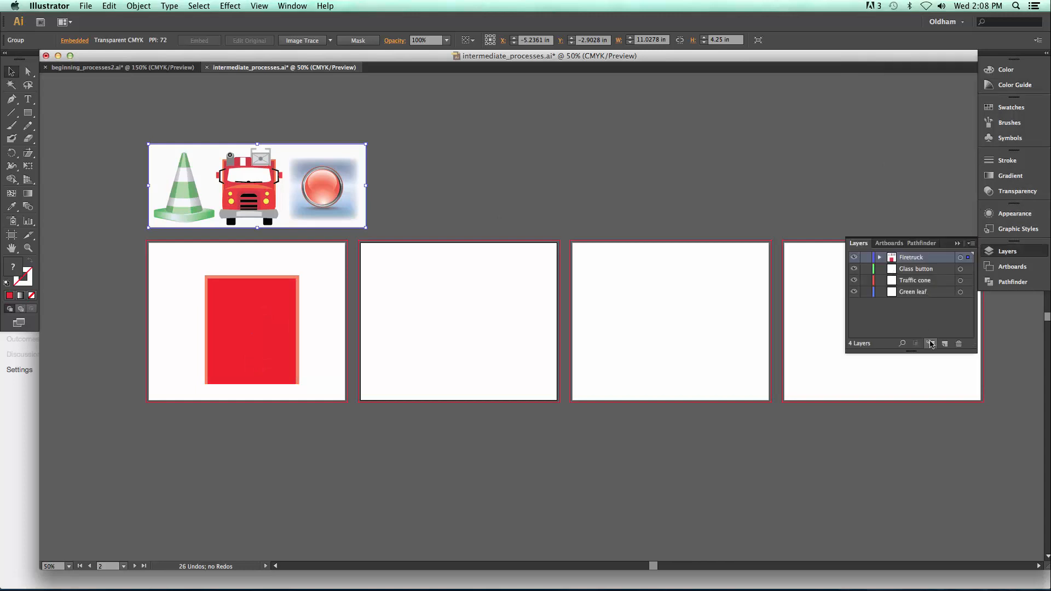
click(945, 344)
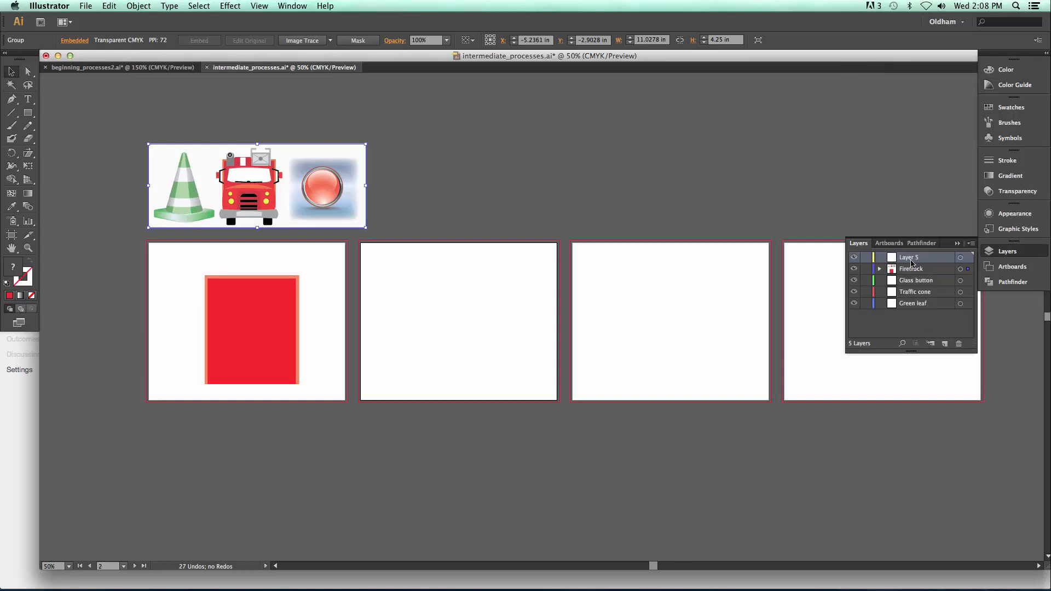
double_click(911, 258)
text(Re)
text(e)
key(BackSpace)
key(BackSpace)
text(rences)
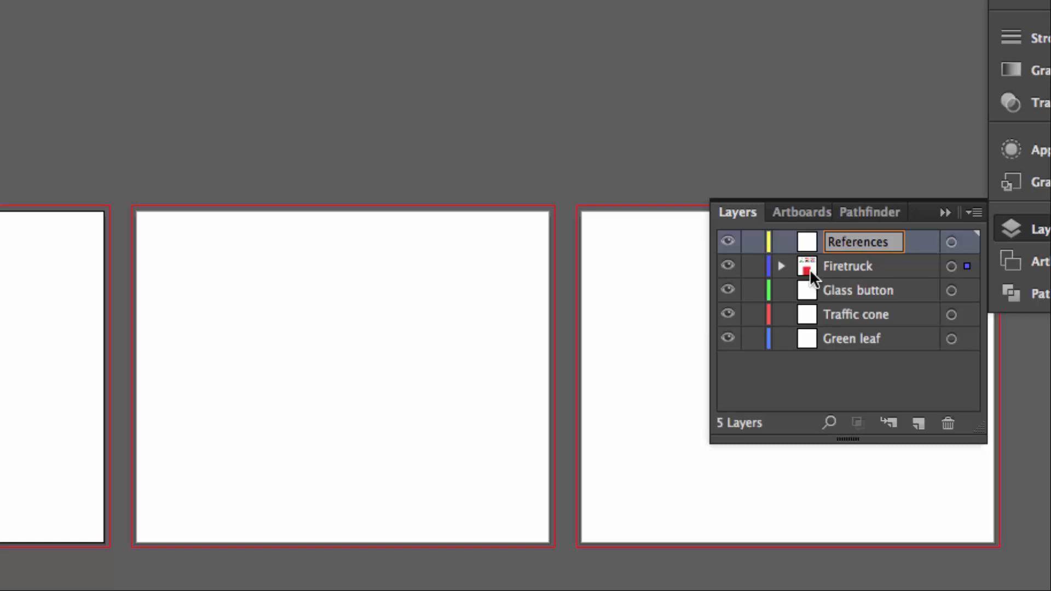
key(Return)
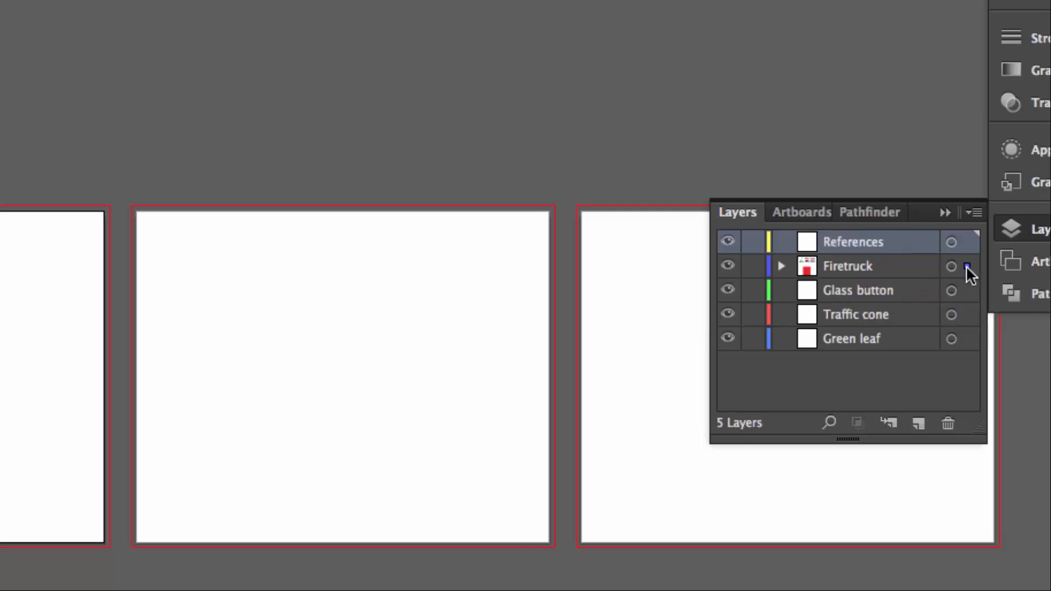
- Move the selected sample image from the Firetruck layer to References, lock References and make Firetruck the active layer
drag(966, 243, 966, 243)
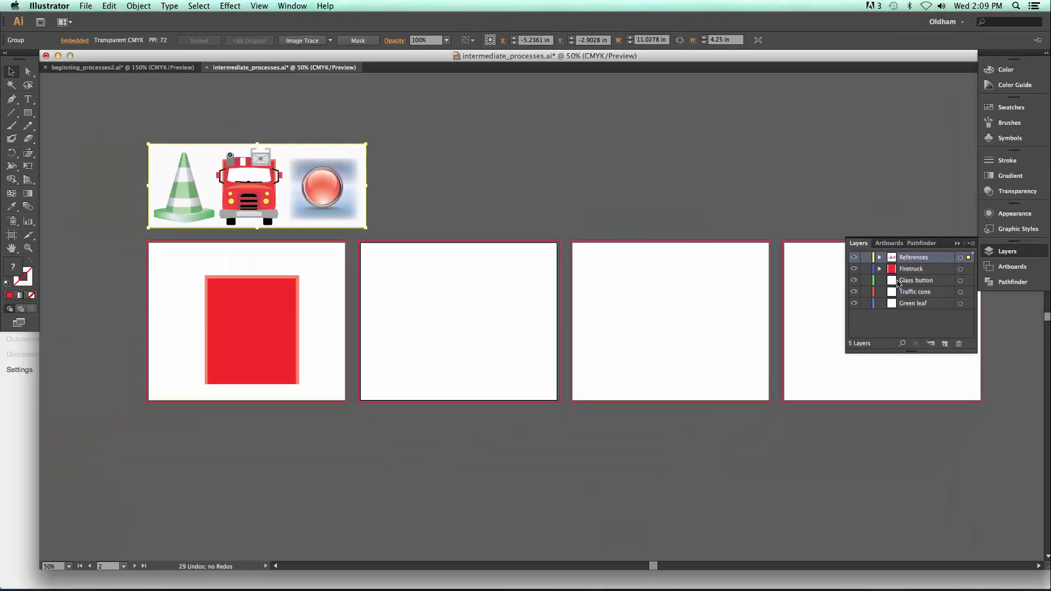
click(866, 257)
click(909, 271)
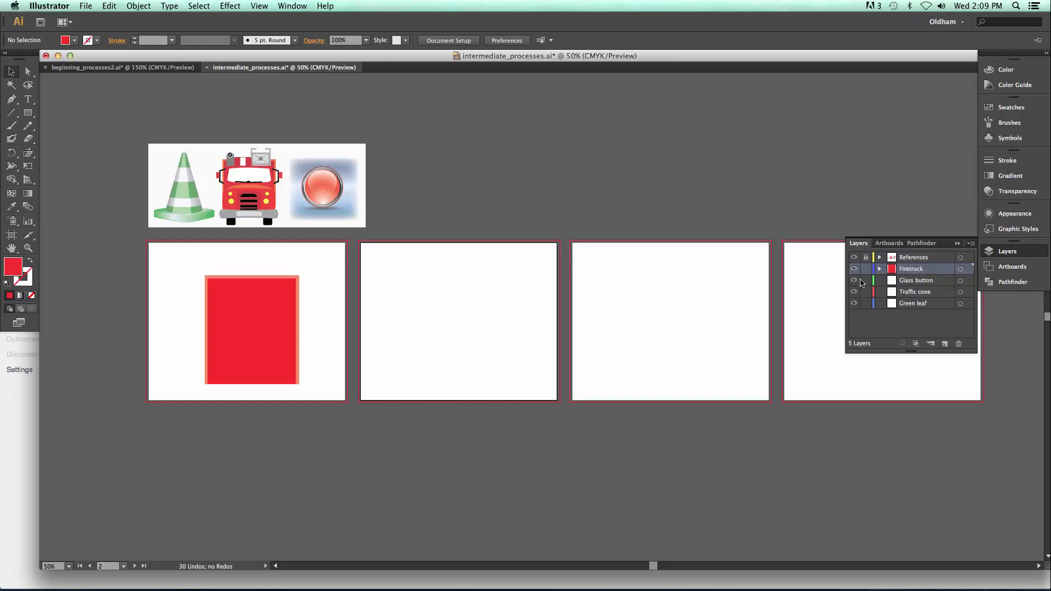
click(892, 244)
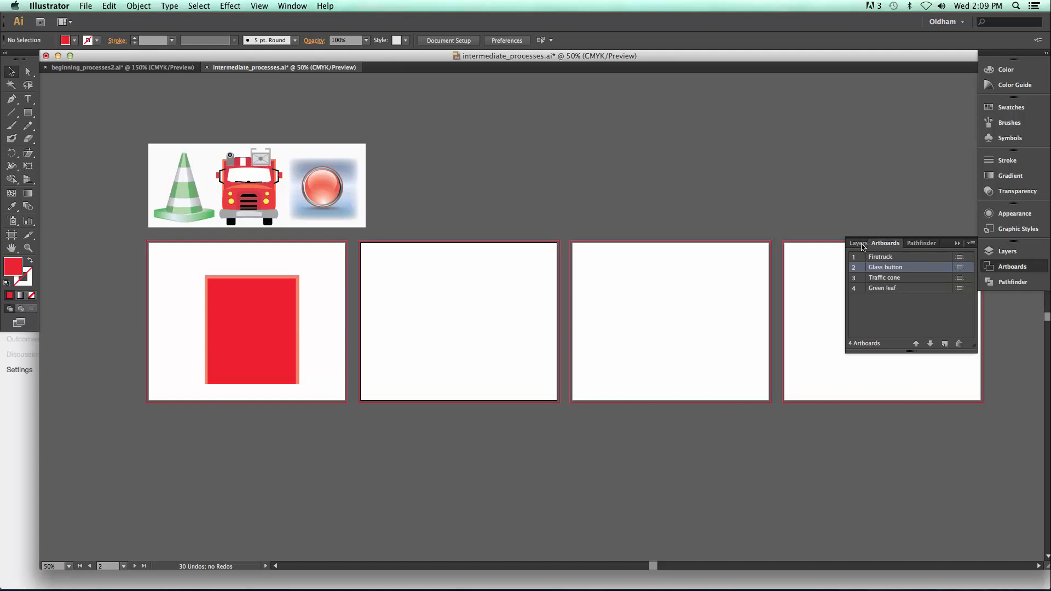
click(858, 244)
key(super+Tab)
key(super+Tab)
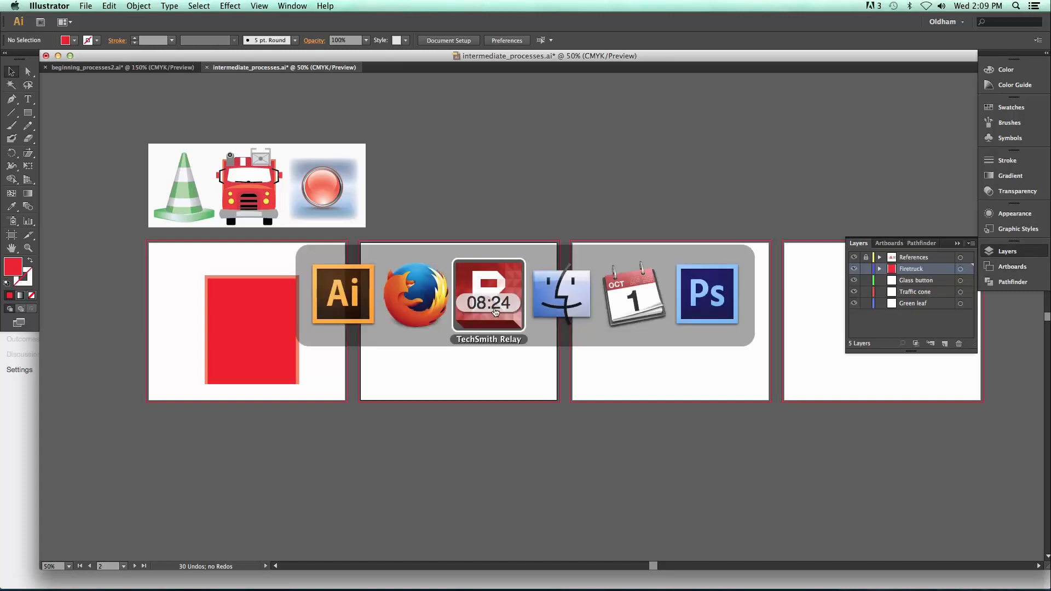